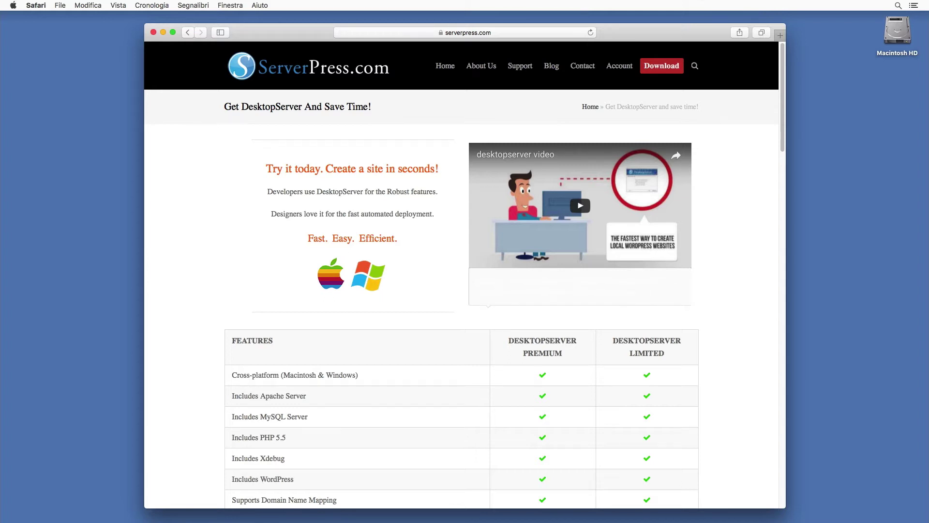
- Scroll the DesktopServer Premium vs. Limited comparison table down to the Add to Cart row
scroll(672, 356, down, 1)
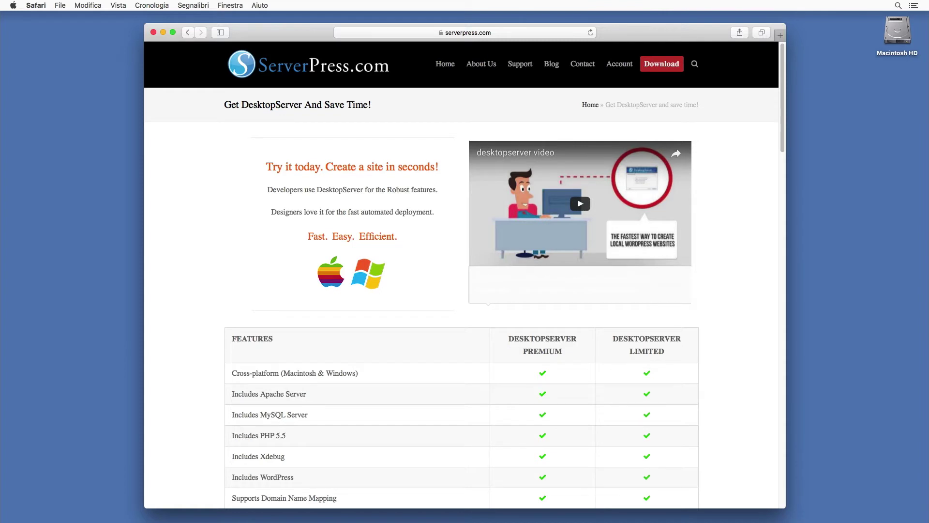
scroll(672, 356, down, 1)
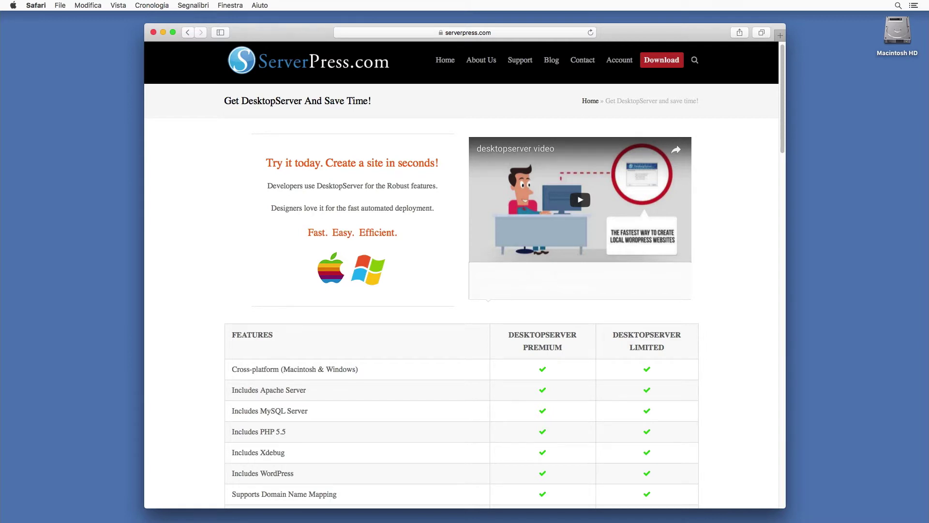
scroll(738, 355, down, 1)
scroll(694, 356, down, 5)
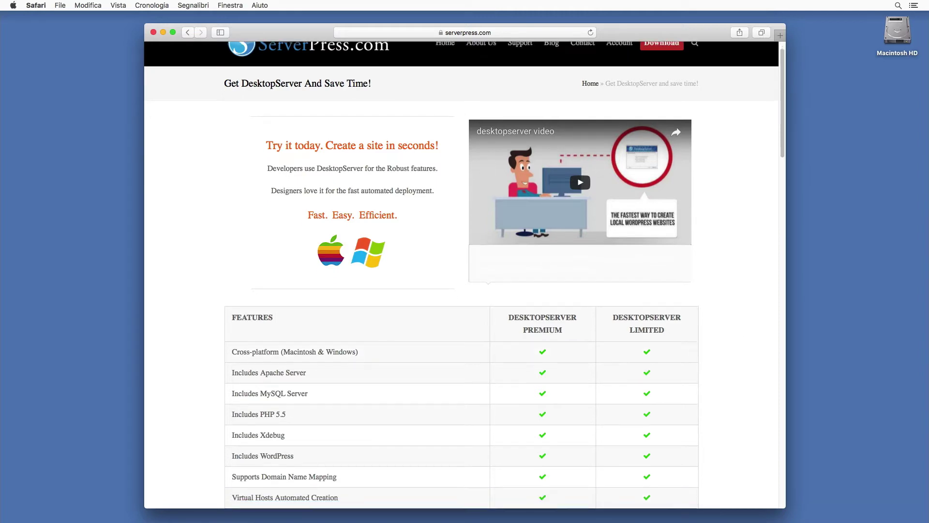
scroll(695, 356, down, 15)
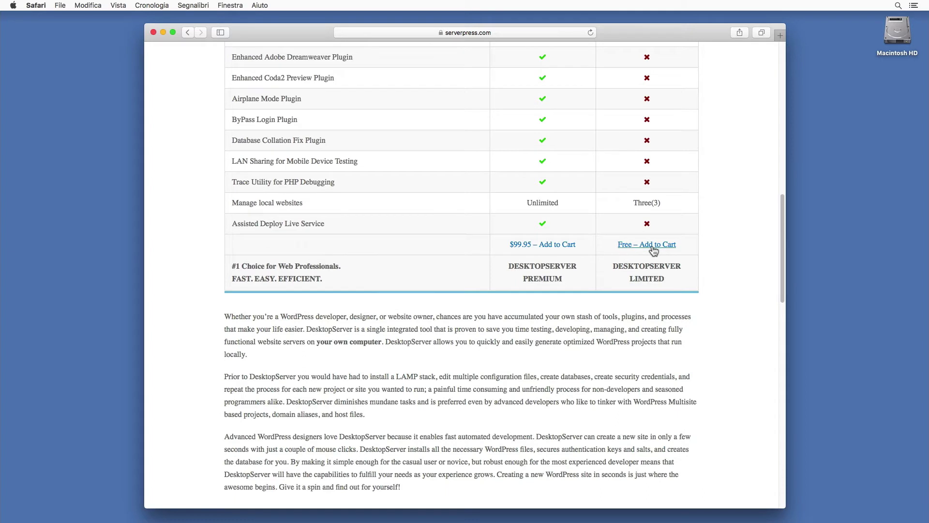
- Add the free DesktopServer Limited to the cart and enter the buyer's name and e-mail
click(653, 250)
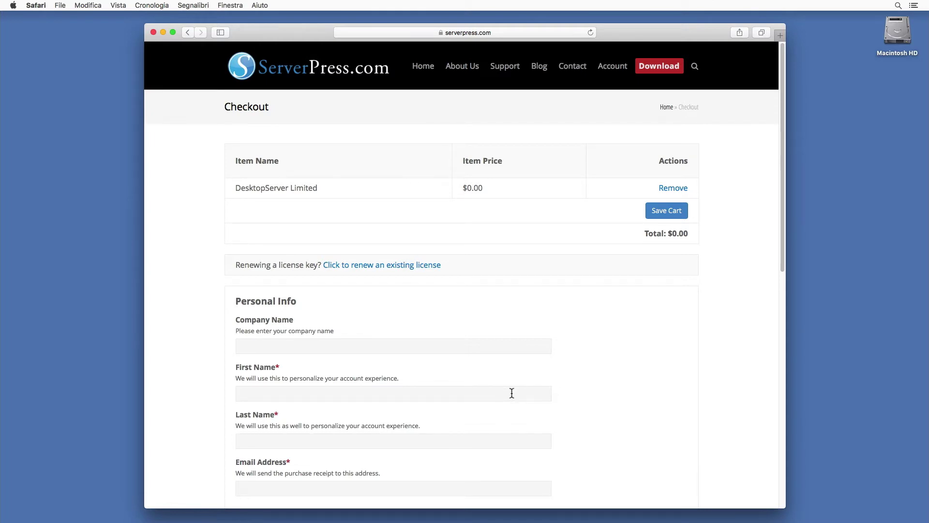
click(511, 393)
text(Mario)
text(Rossi)
click(463, 486)
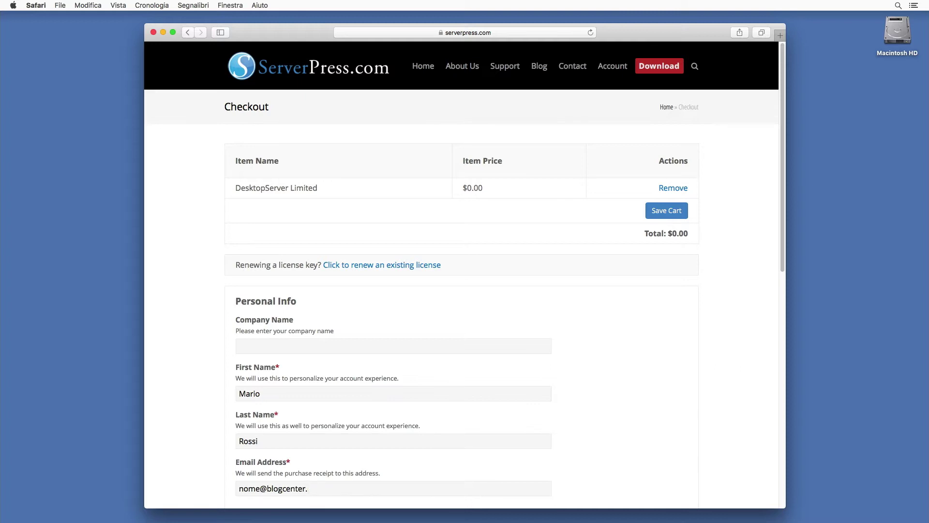
- Agree to the terms and complete the $0.00 purchase
scroll(487, 454, down, 1)
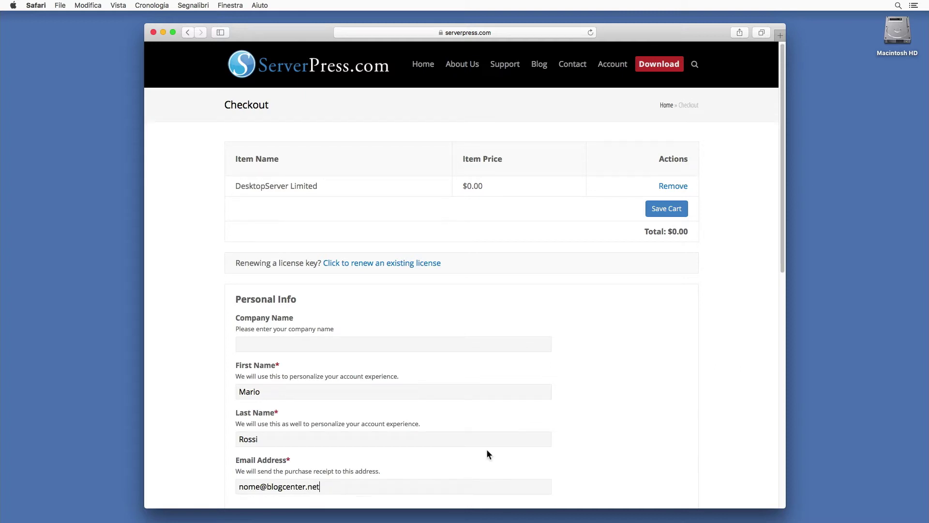
scroll(487, 454, down, 5)
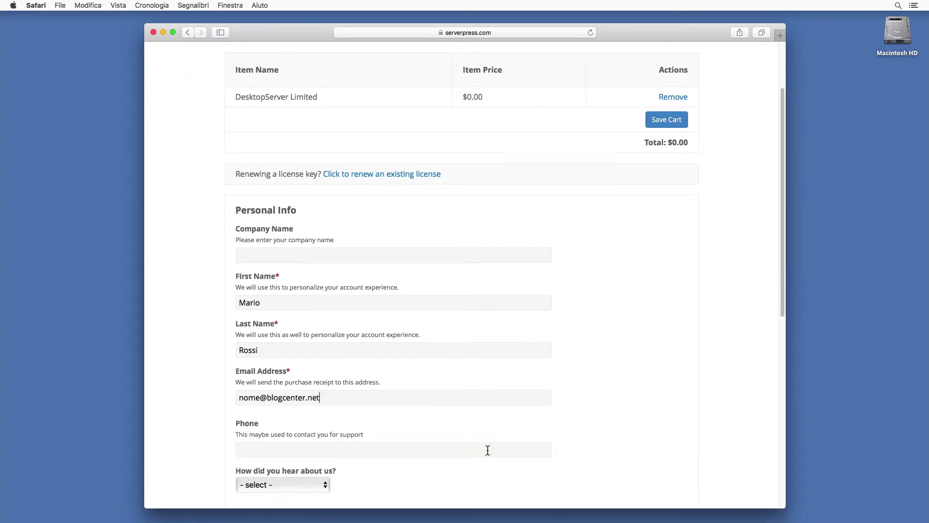
scroll(488, 450, down, 8)
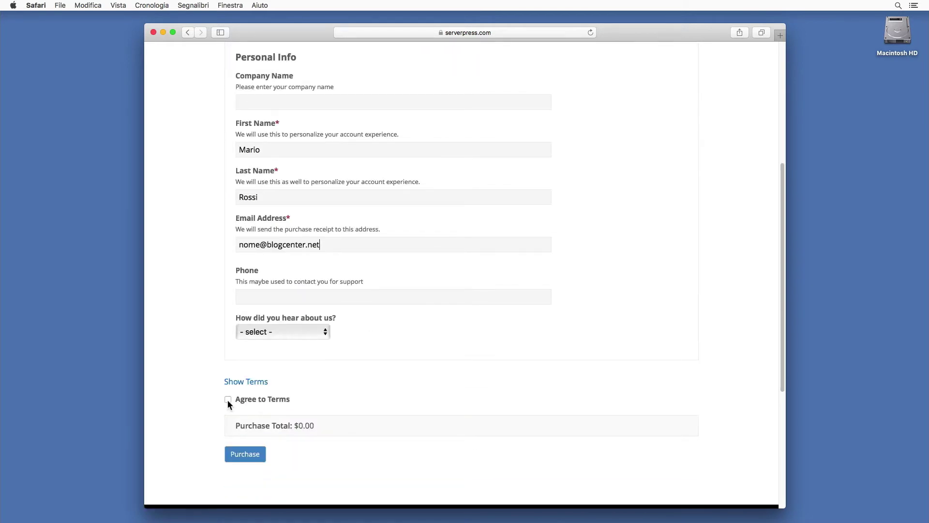
click(228, 400)
click(262, 460)
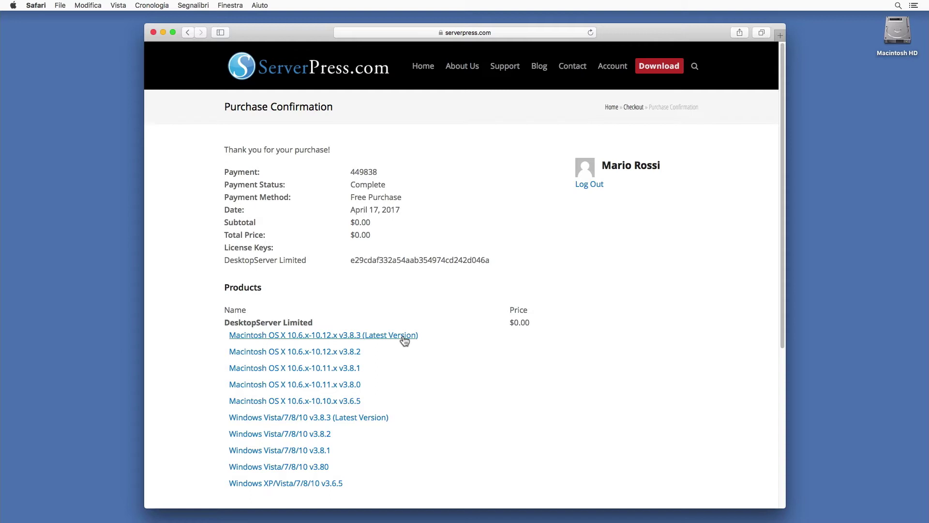
- Download the Macintosh OS X v3.8.3 installer and show dsl-mac-v383.dmg in Finder
click(404, 341)
click(818, 452)
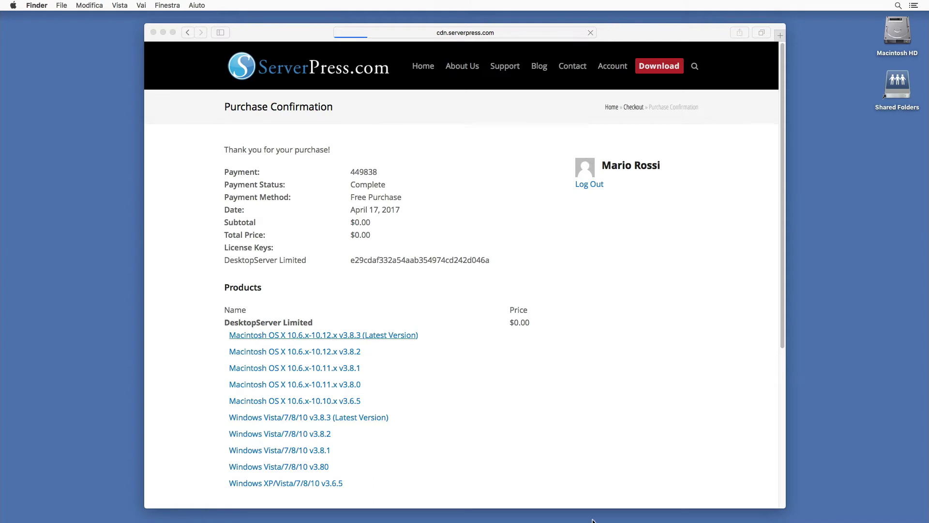
mouse_move(602, 520)
click(514, 491)
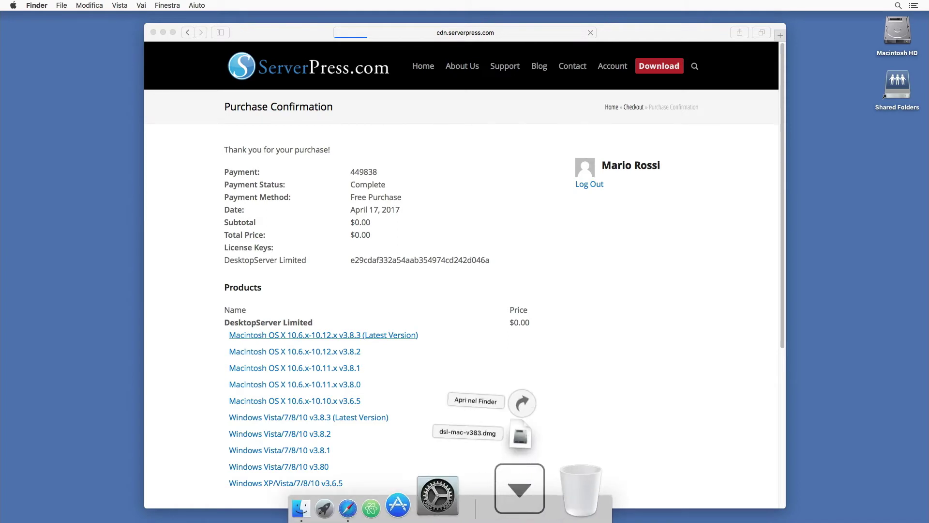
click(541, 403)
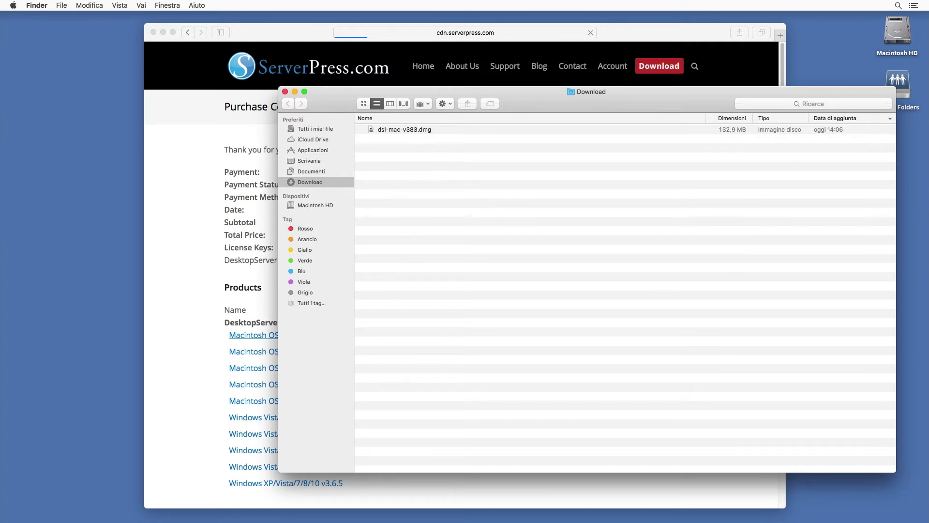
- Mount dsl-mac-v383.dmg, launch Install DSL v383 and authorize it with the admin password
click(428, 130)
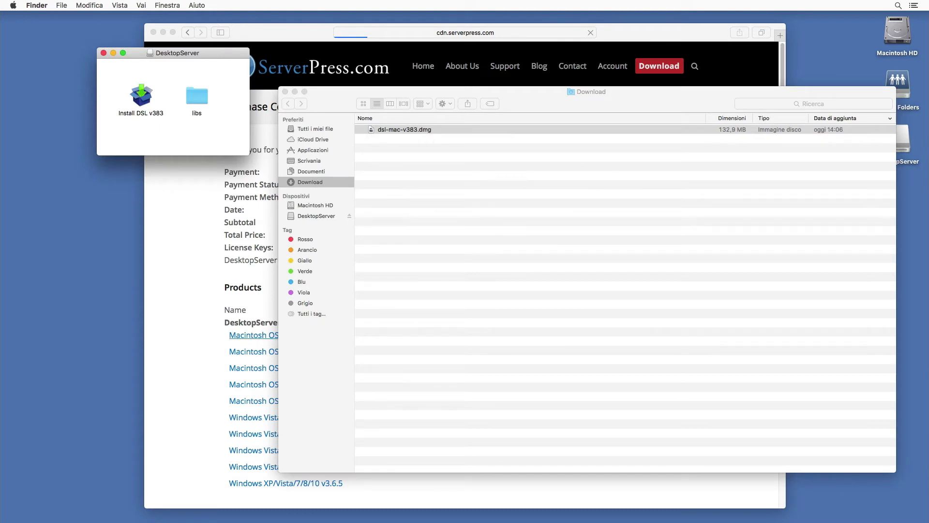
double_click(146, 107)
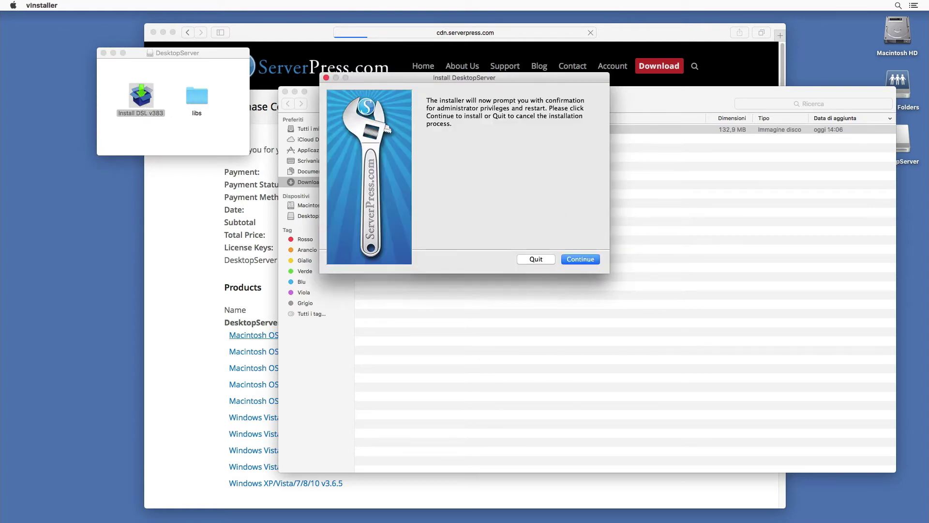
click(595, 260)
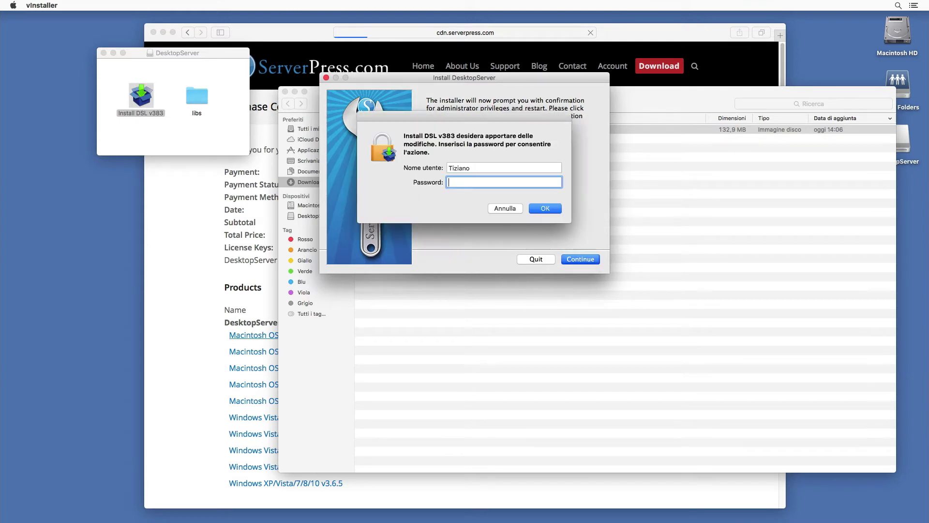
text(•••••••)
click(550, 208)
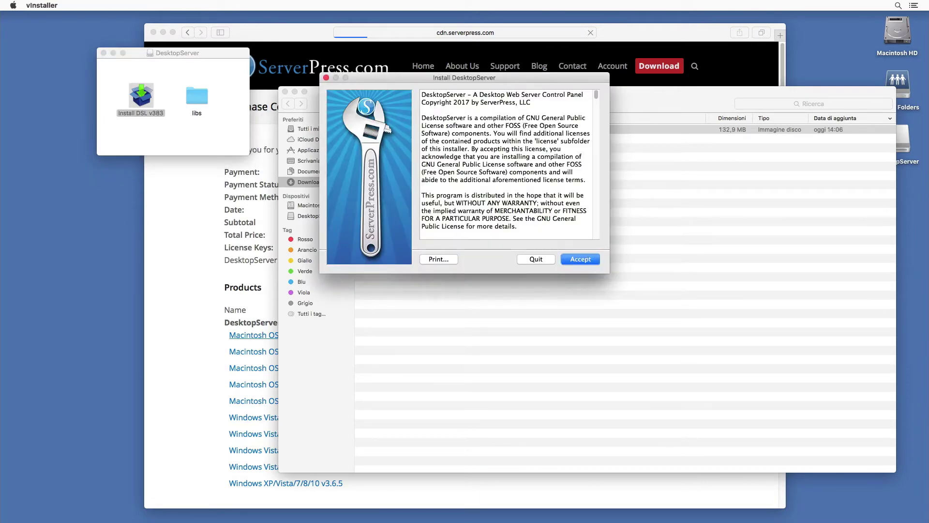
- Accept the license, run a New DesktopServer Installation, and finish the installer
click(589, 262)
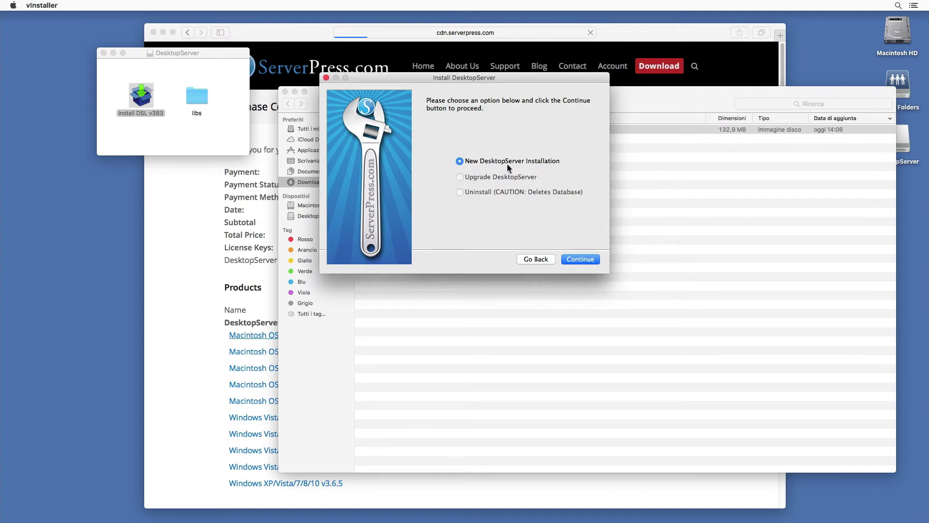
click(581, 259)
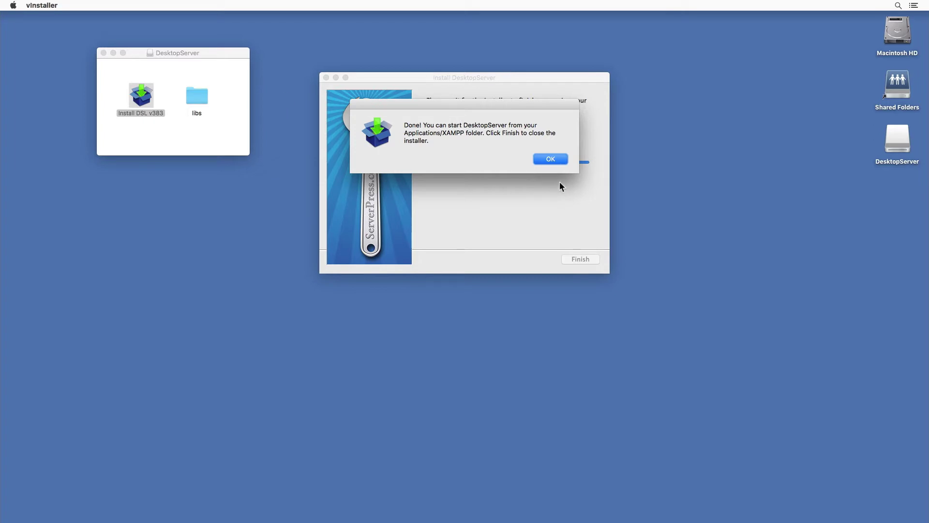
key(Return)
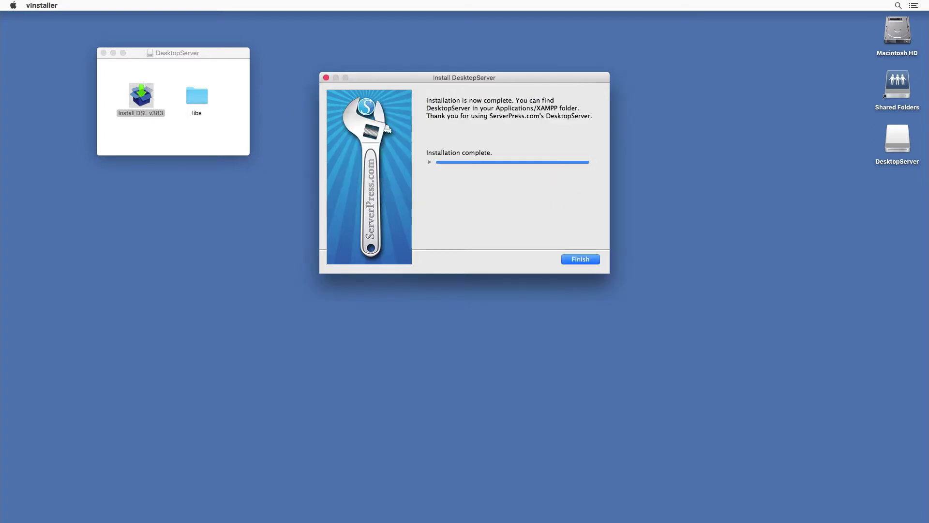
click(588, 260)
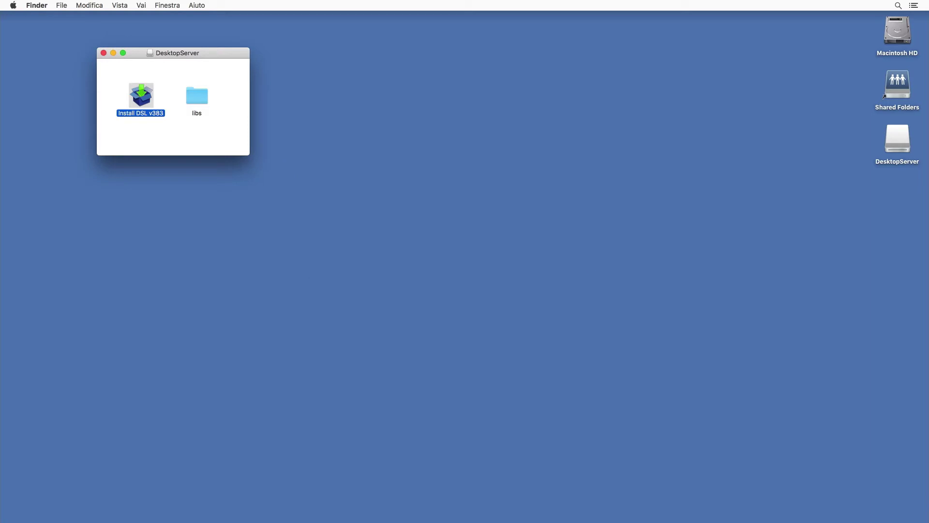
- Close the DesktopServer disk window and browse Macintosh HD to the Applications folder
click(103, 53)
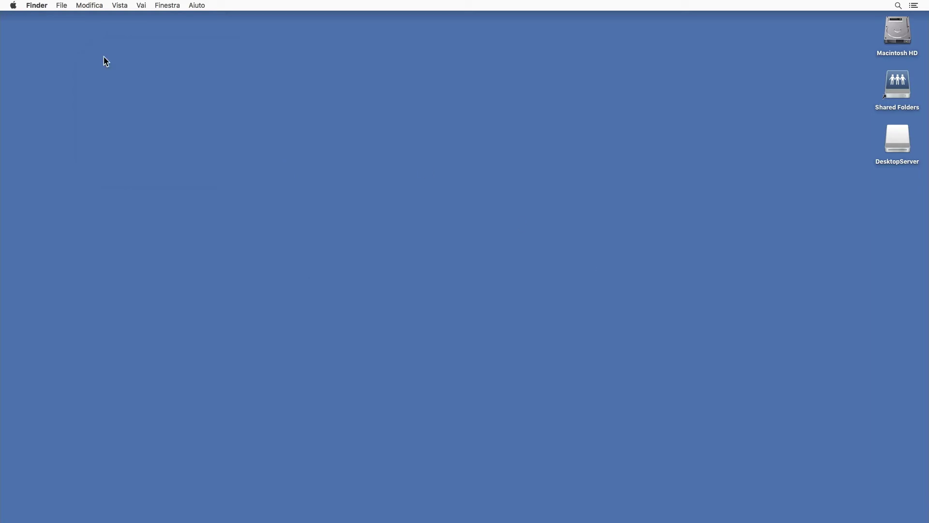
double_click(897, 31)
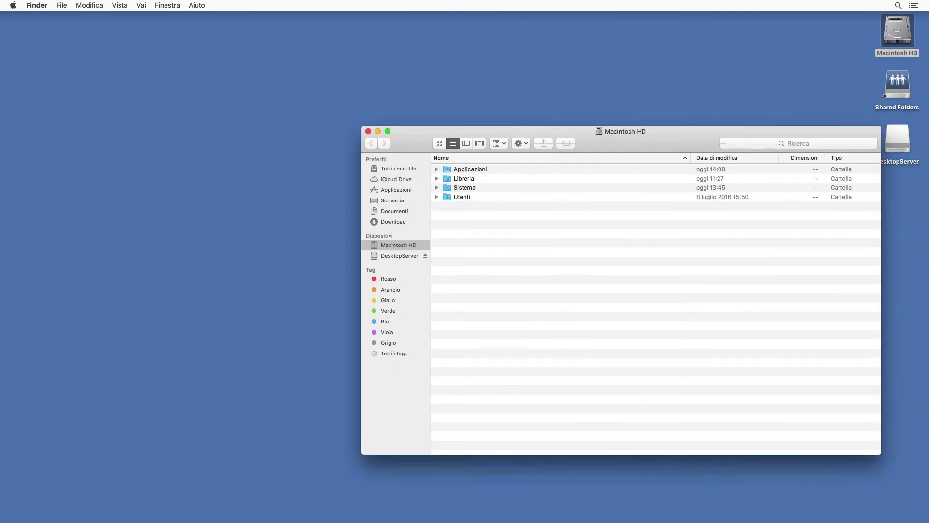
drag(664, 144, 500, 135)
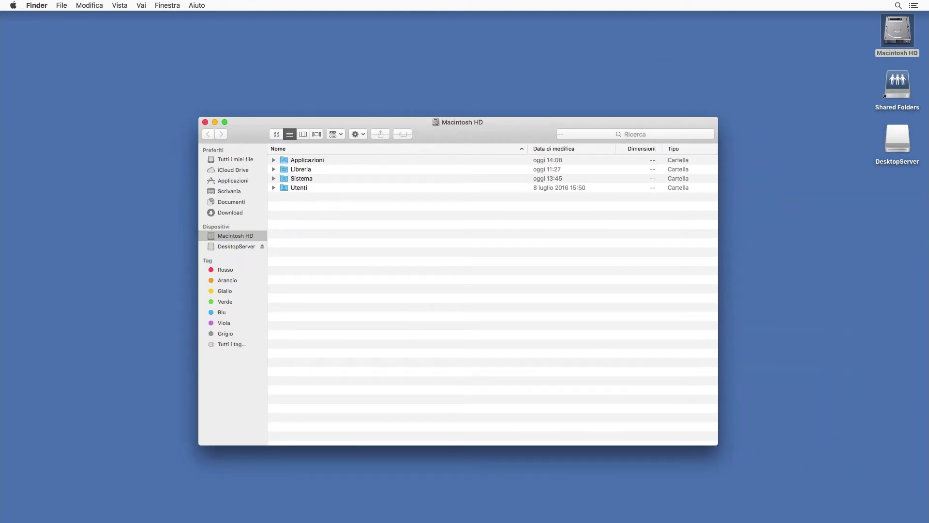
click(241, 181)
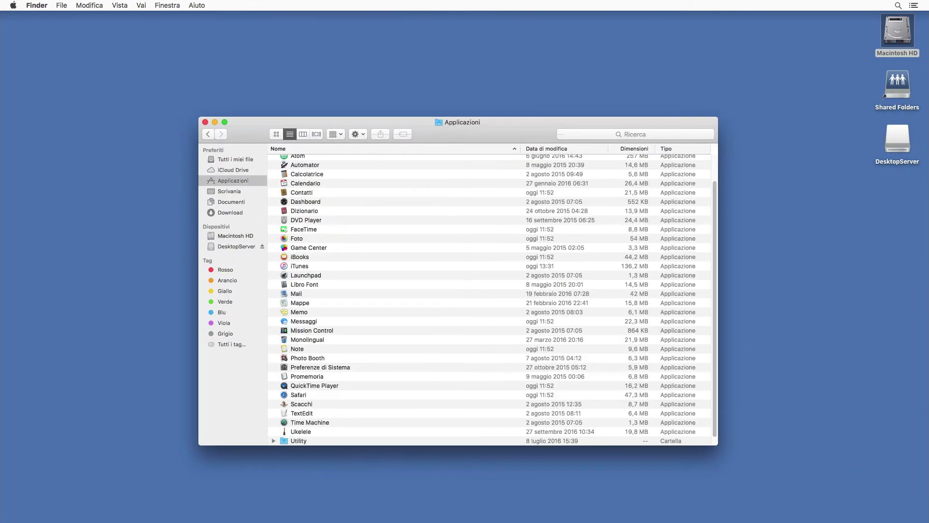
- Open the XAMPP folder and launch the DesktopServer application
scroll(392, 257, down, 1)
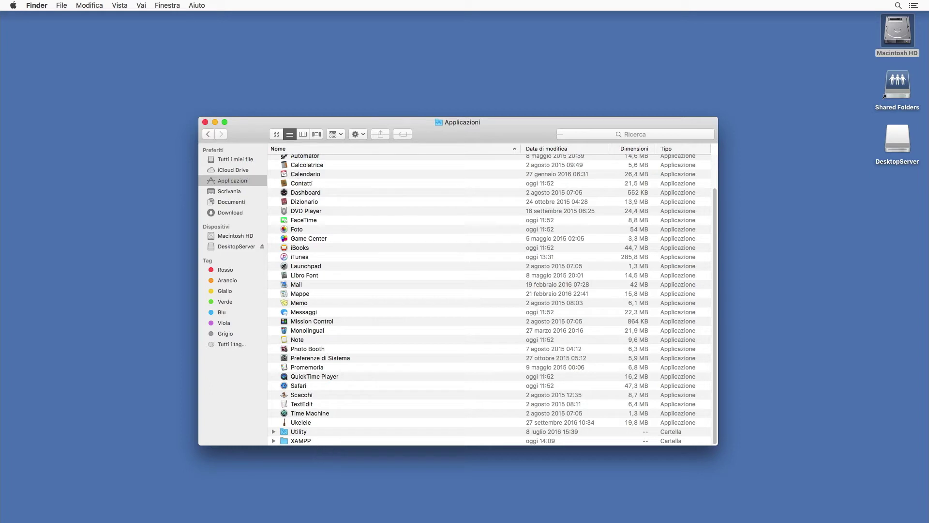
click(305, 442)
double_click(304, 441)
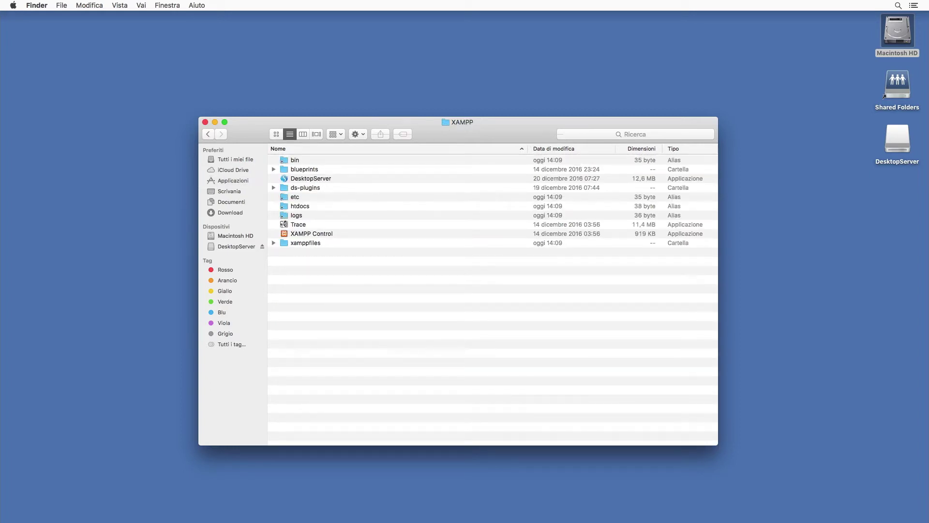
click(322, 178)
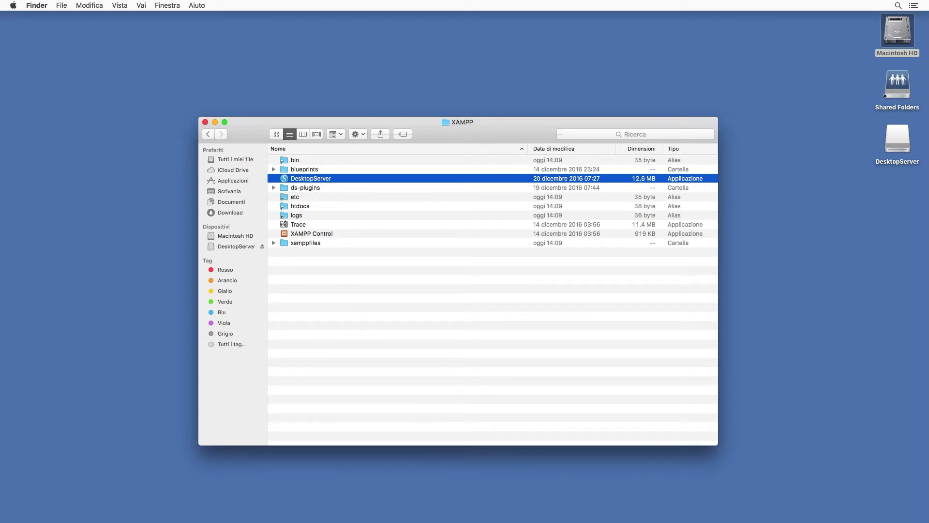
double_click(337, 181)
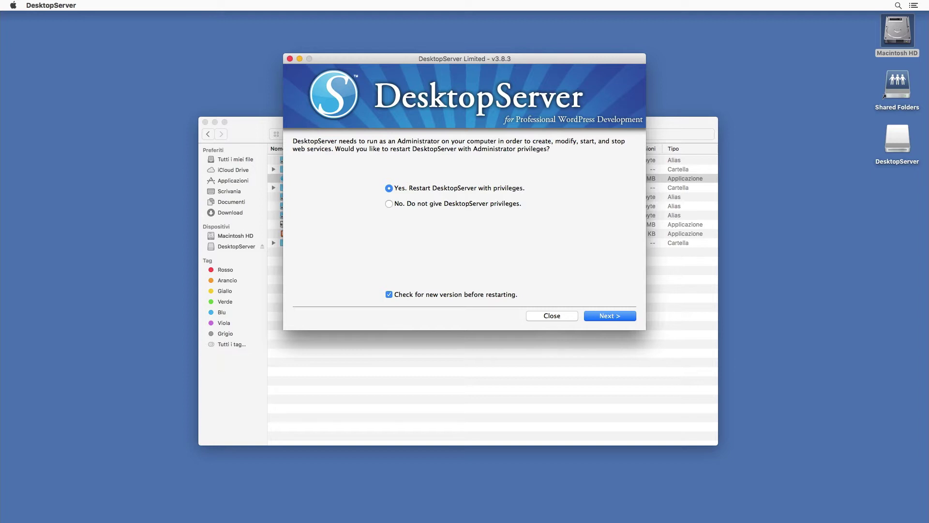
- Restart DesktopServer with administrator privileges, start Apache and MySQL, and continue past the services page
click(625, 316)
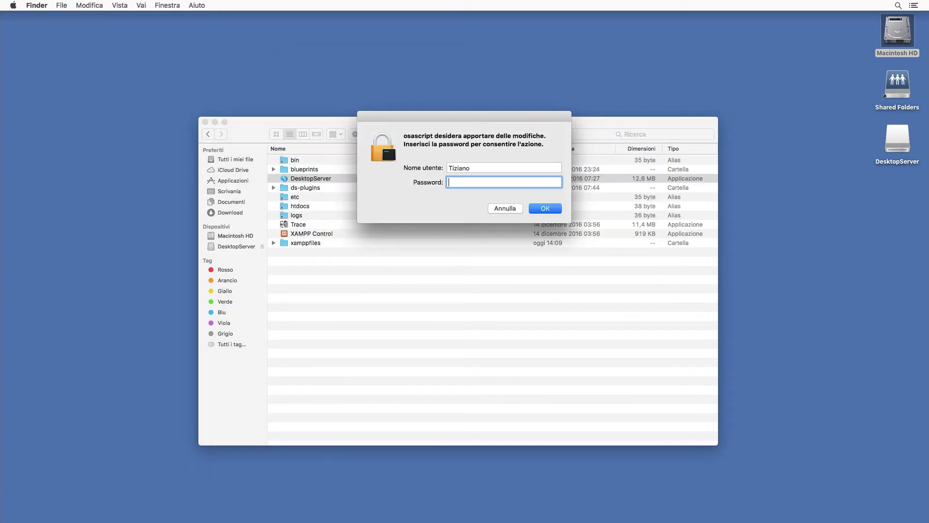
text(•••••••)
key(Return)
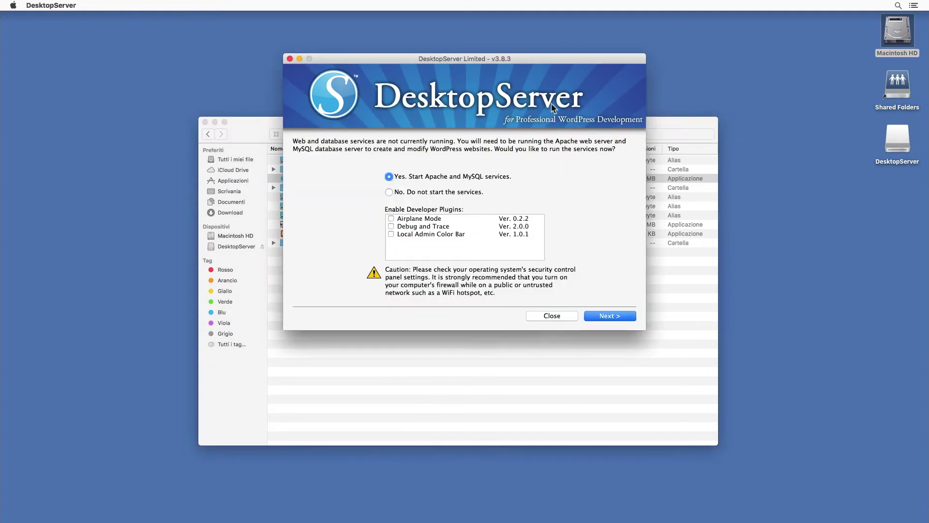
click(609, 316)
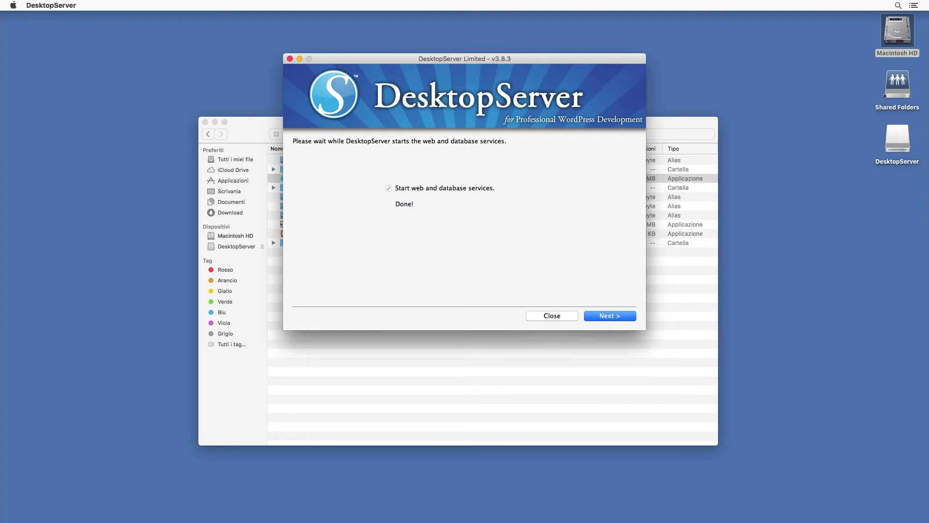
click(628, 318)
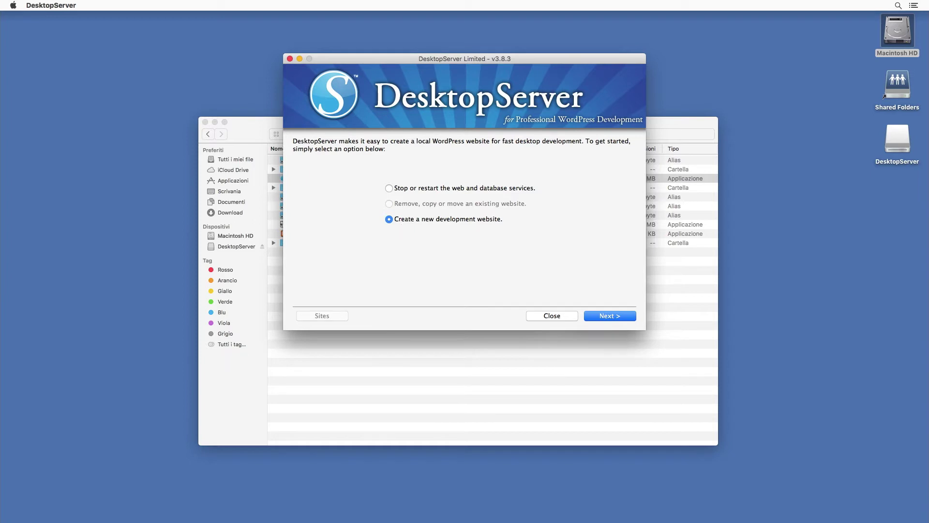
click(623, 315)
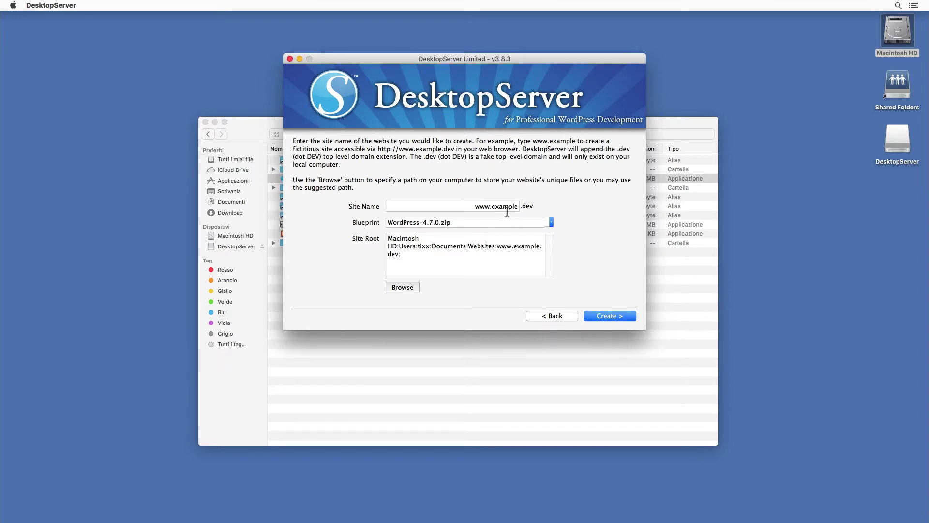
click(628, 315)
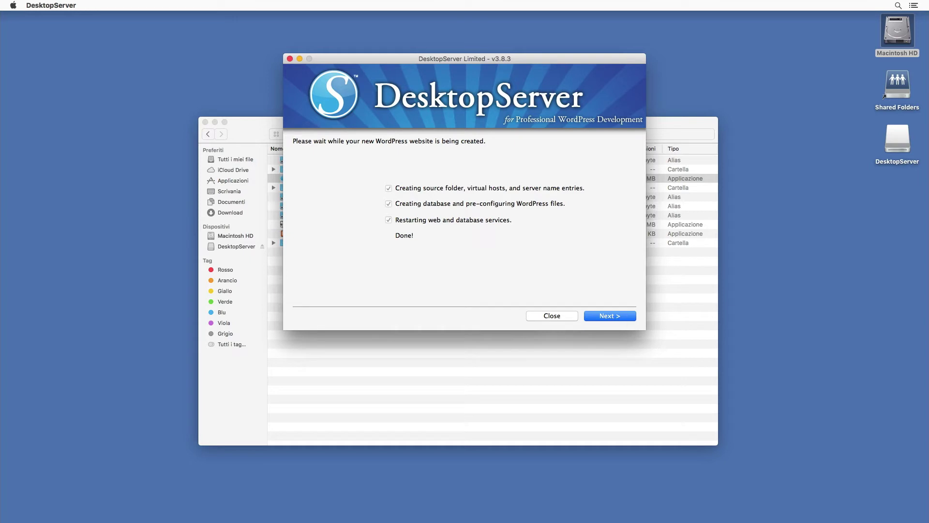
click(628, 315)
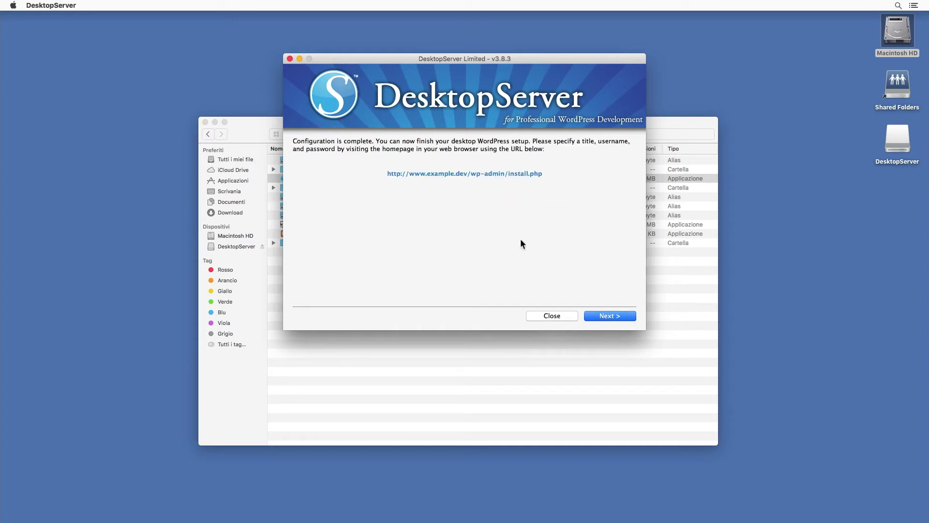
- Open the example.dev install.php page and continue with Italiano as the language
click(516, 176)
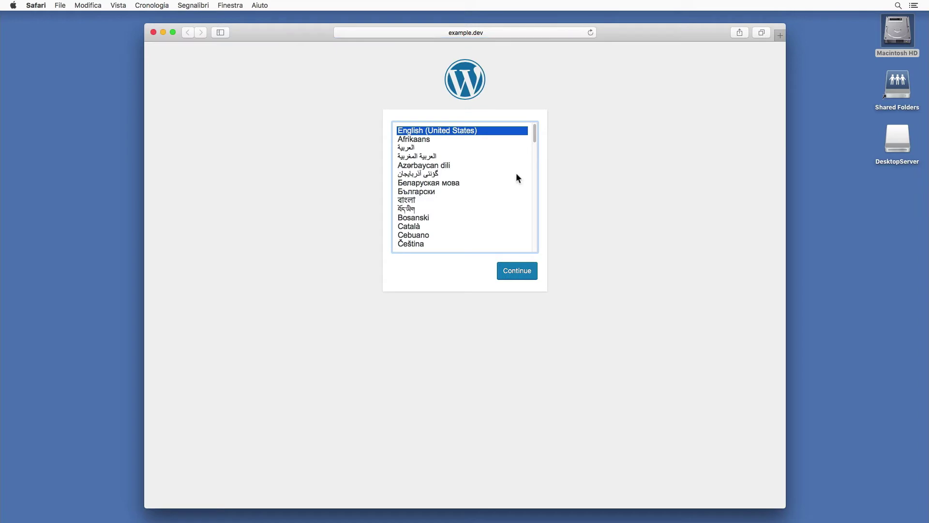
click(484, 222)
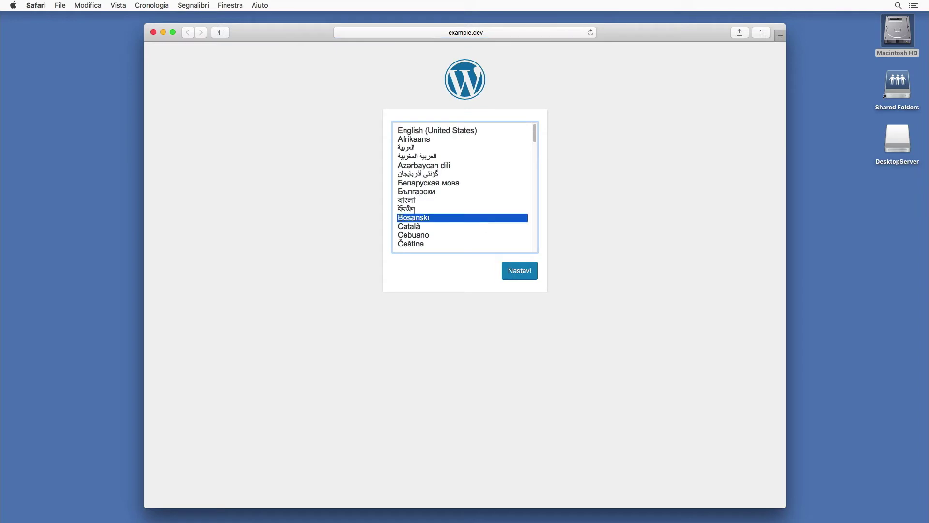
text(it)
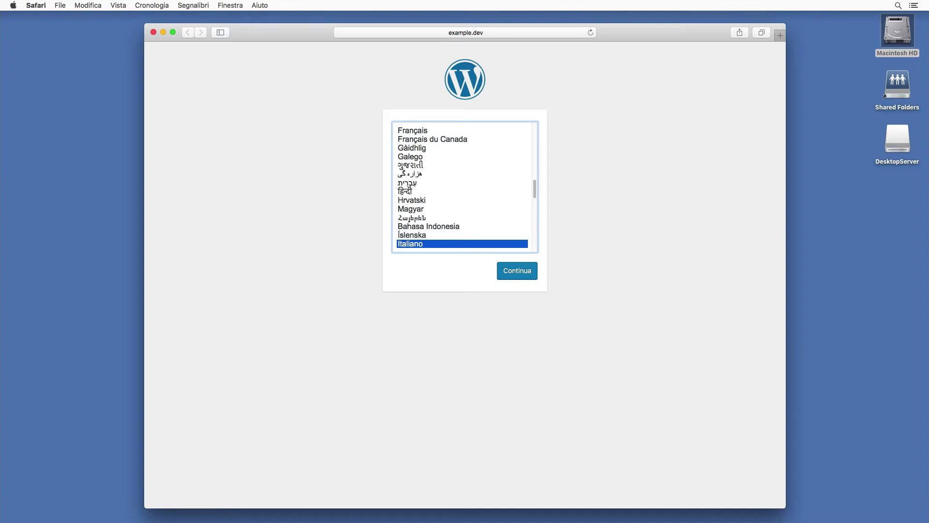
click(515, 272)
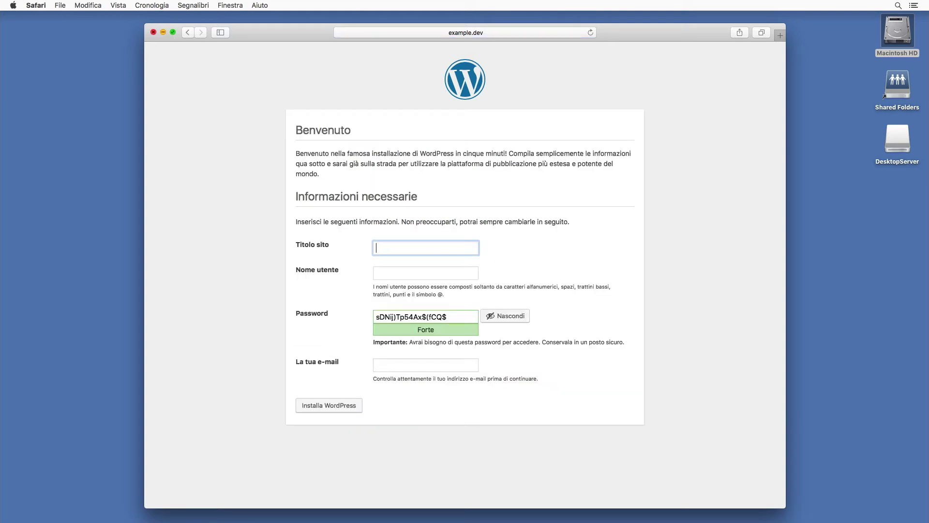
- In full-screen Safari, enter the site title 'Primo sito di prova', an admin username and password
click(172, 32)
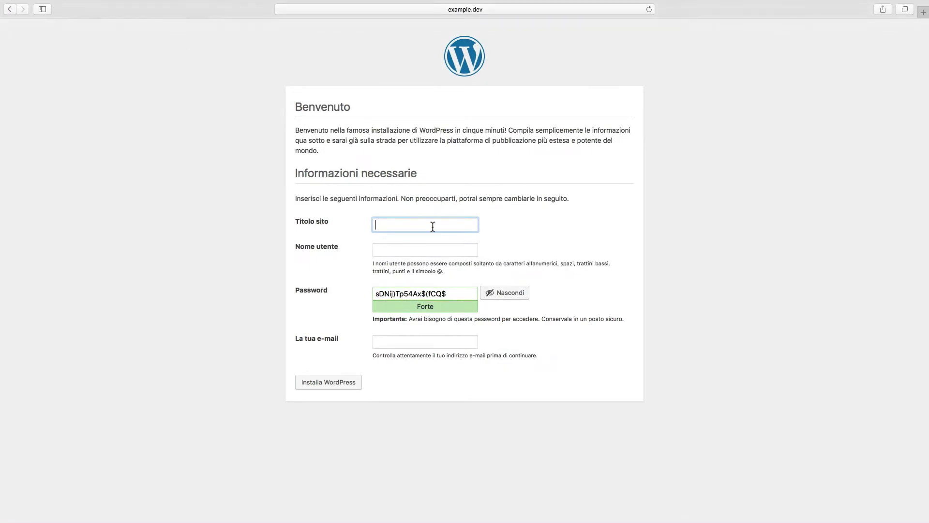
text(Primo t)
text(ito di prova)
click(448, 254)
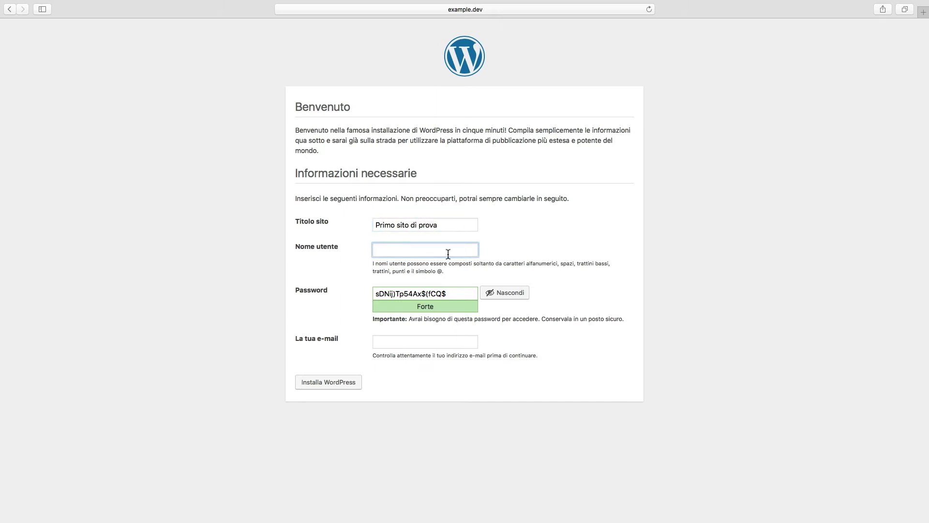
text(mario)
key(Tab)
text(passw)
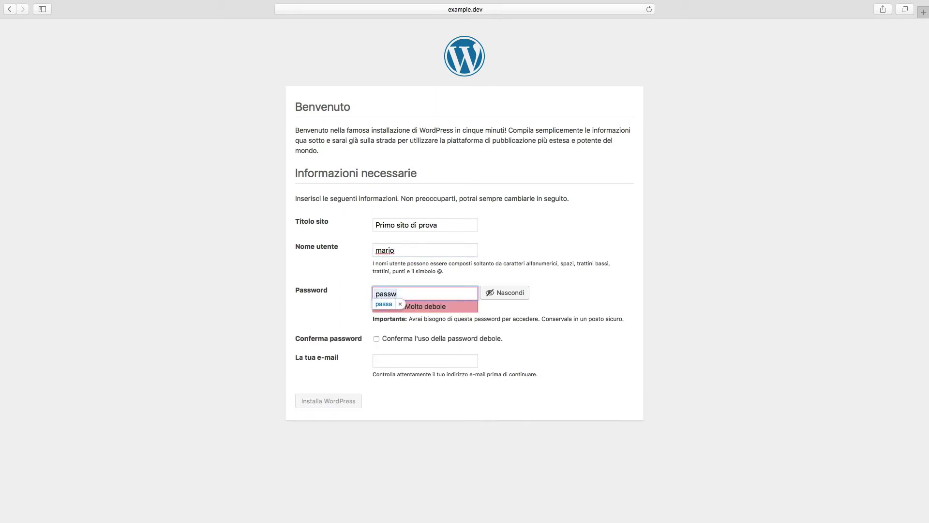
text(ord)
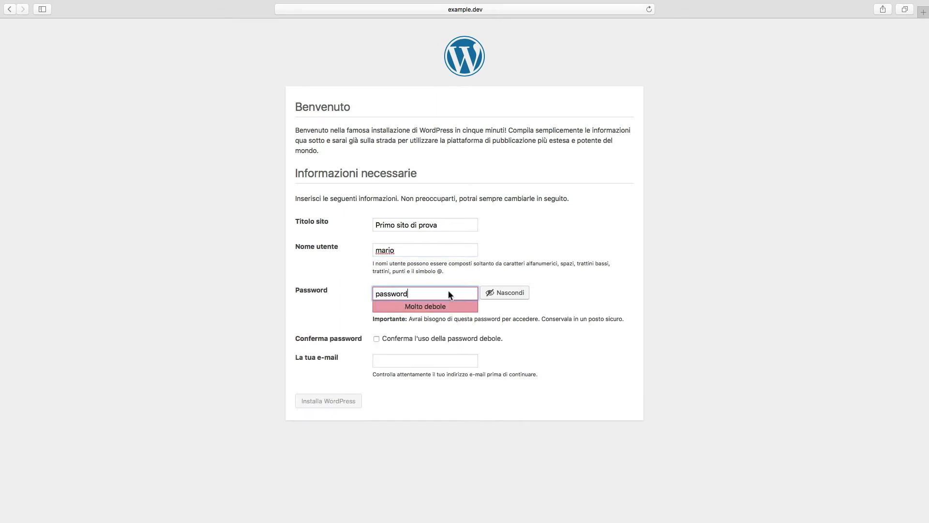
- Confirm the weak password, enter the admin e-mail, and install WordPress
click(376, 339)
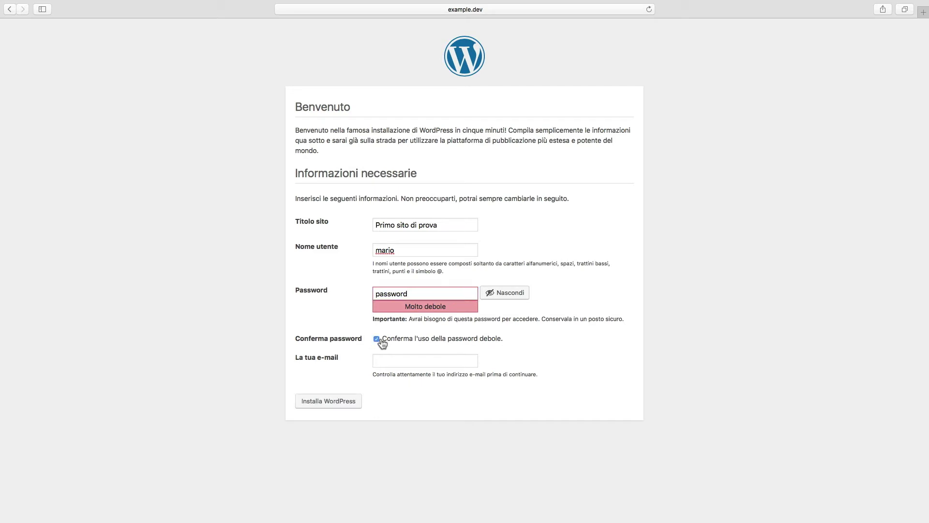
click(414, 361)
text(mario@)
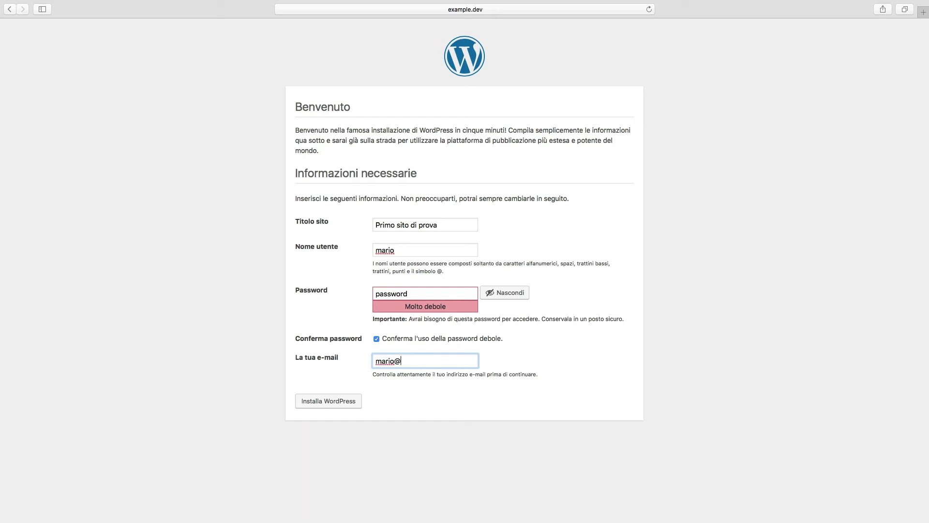
text(local.dev)
click(360, 406)
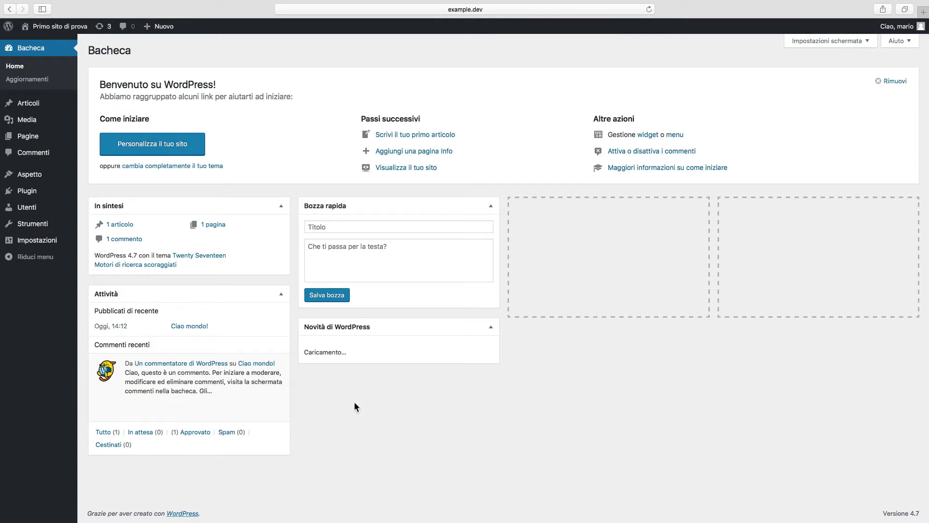
- View the site's front page in a new tab, then return to DesktopServer
mouse_move(60, 26)
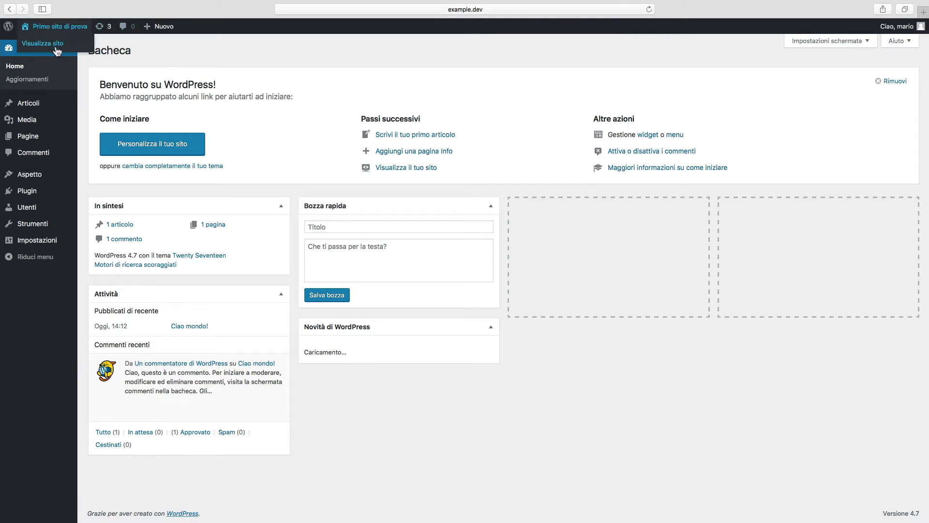
right_click(57, 48)
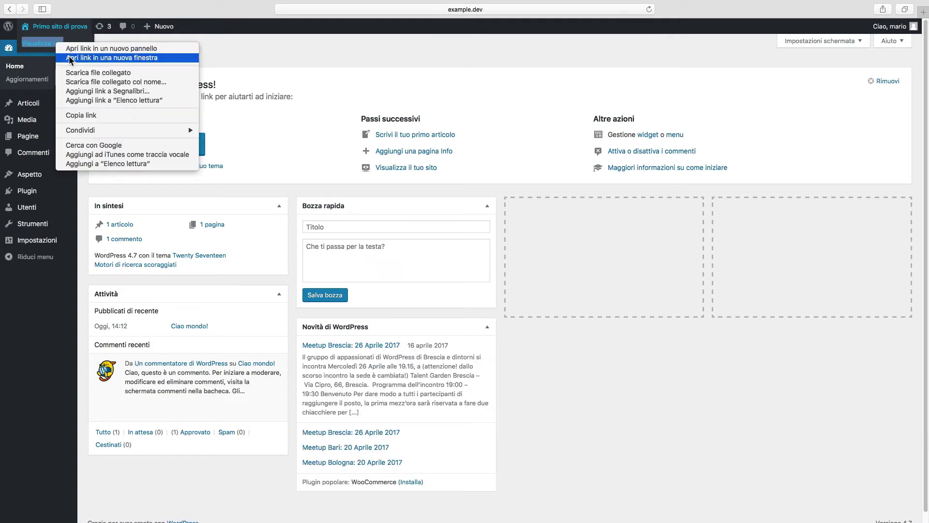
click(70, 48)
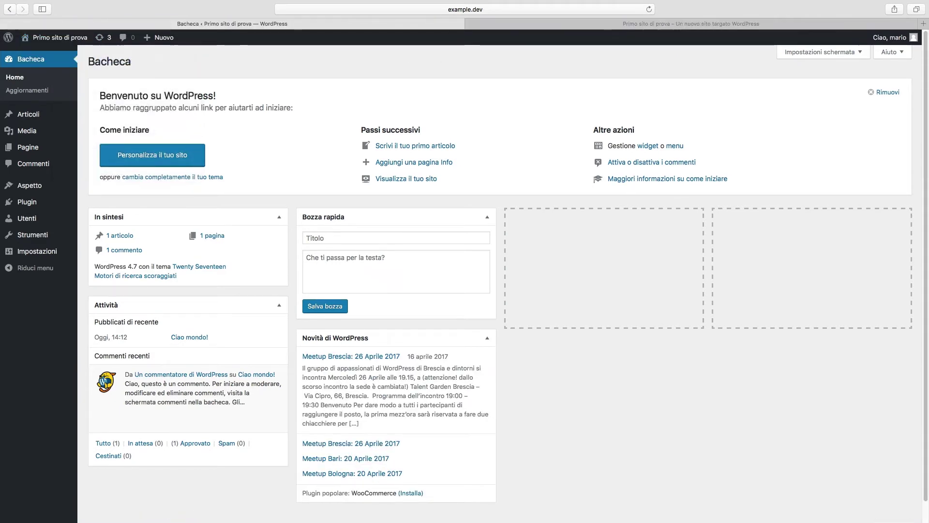
click(513, 24)
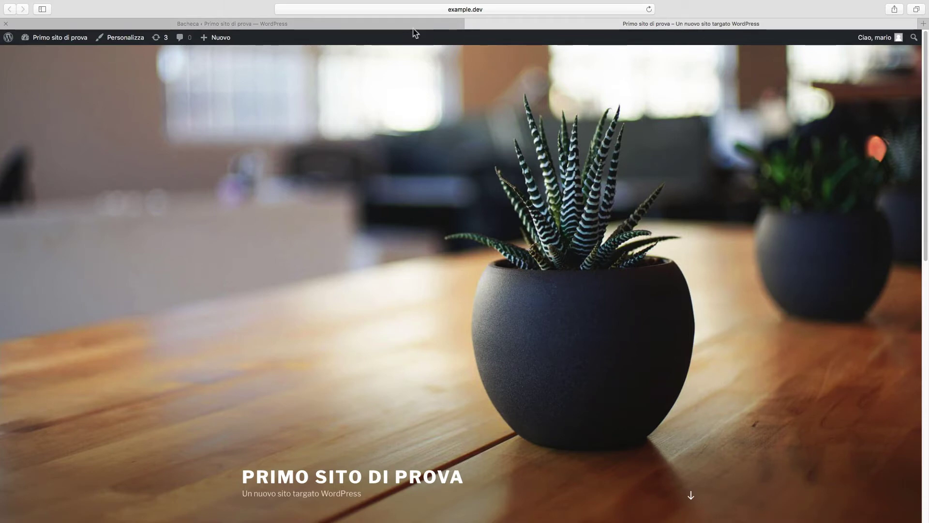
key(super+Tab)
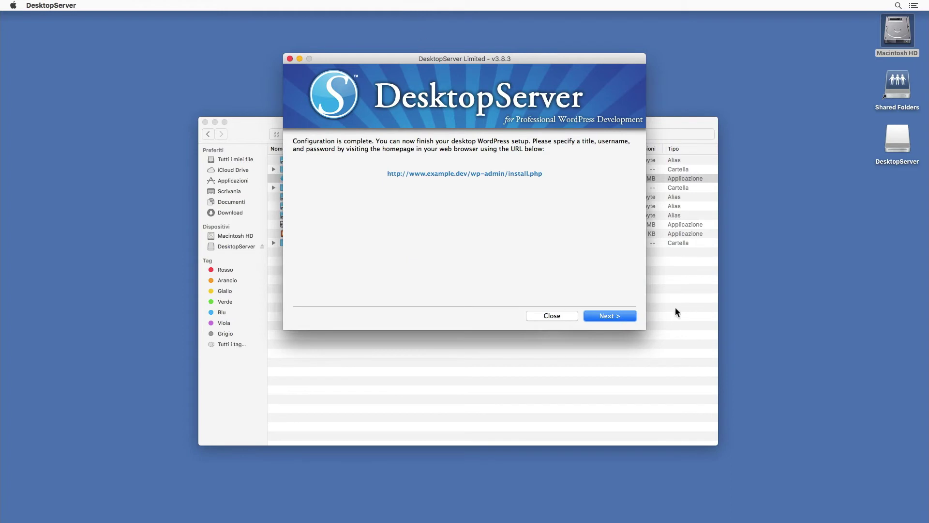
click(629, 316)
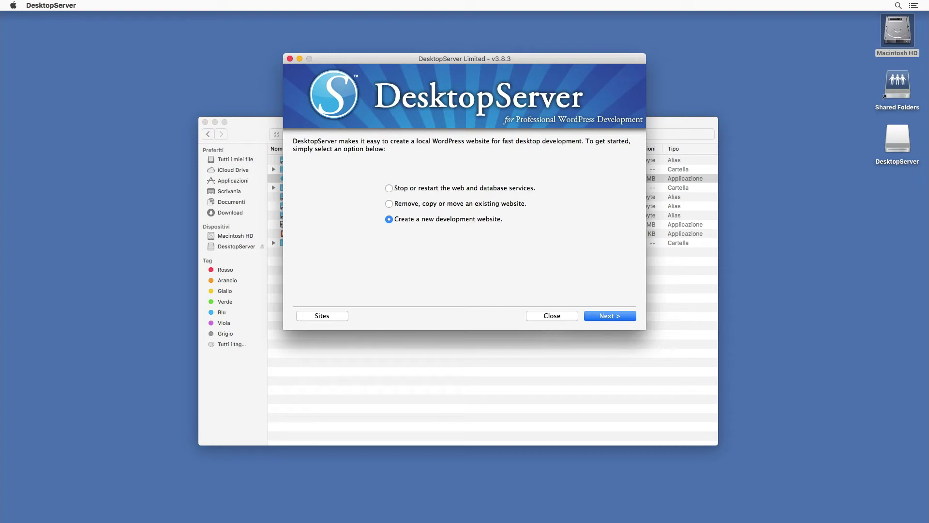
click(338, 317)
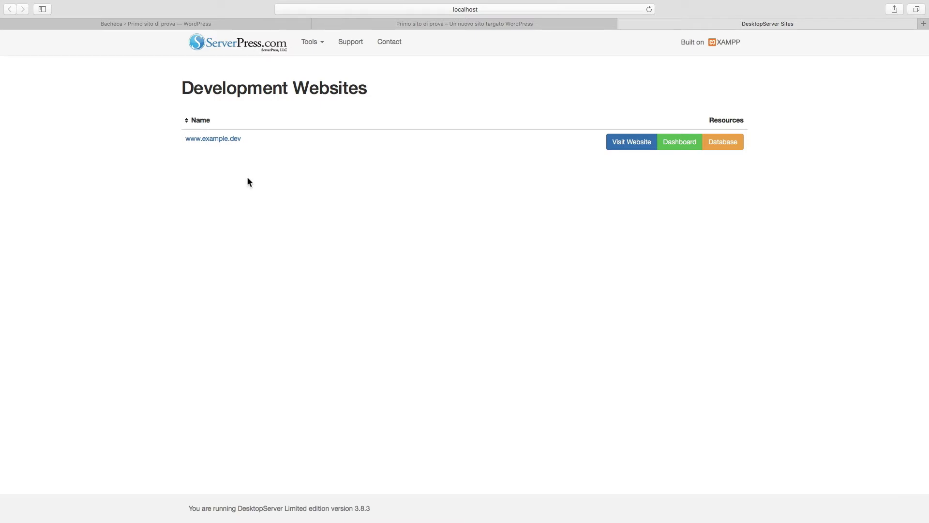
right_click(631, 149)
click(644, 147)
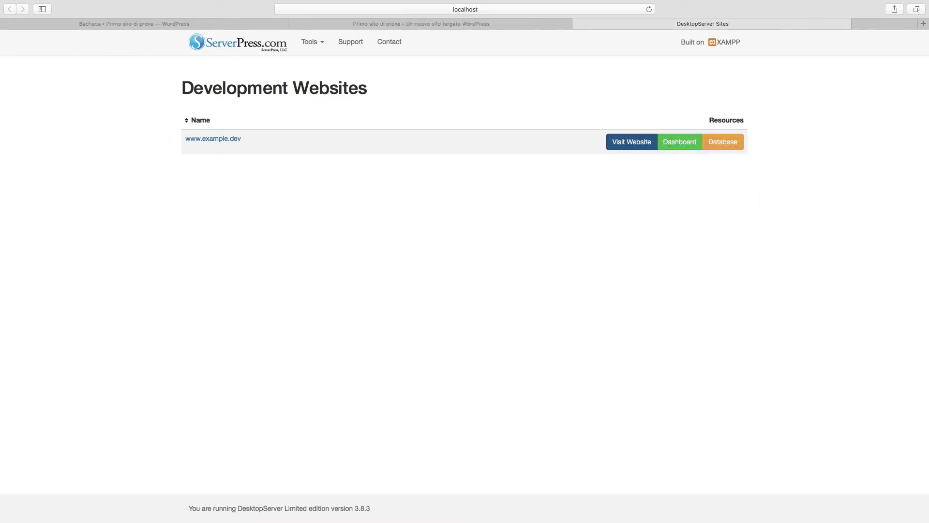
click(764, 25)
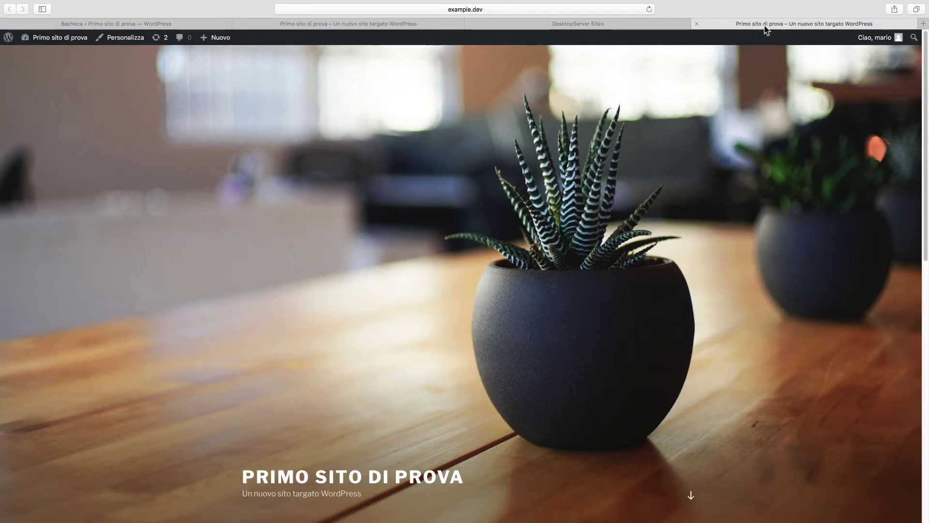
click(697, 24)
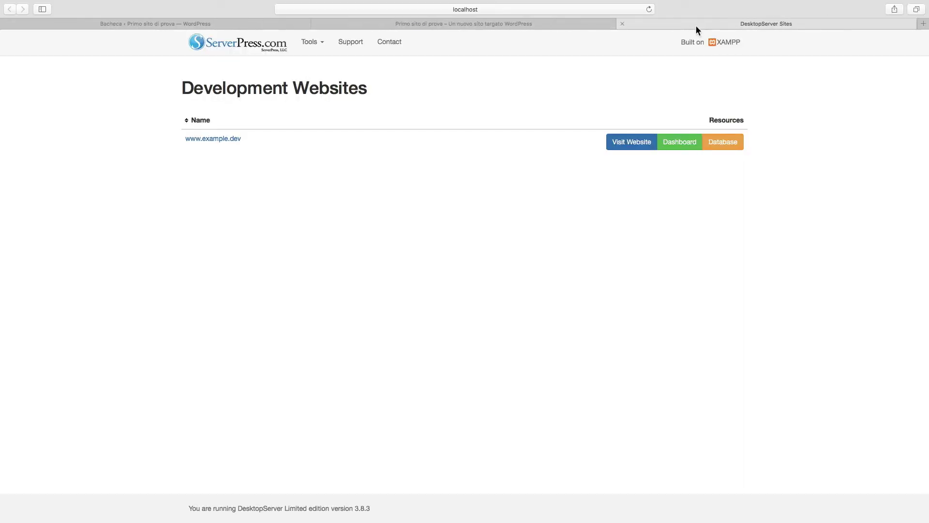
right_click(672, 149)
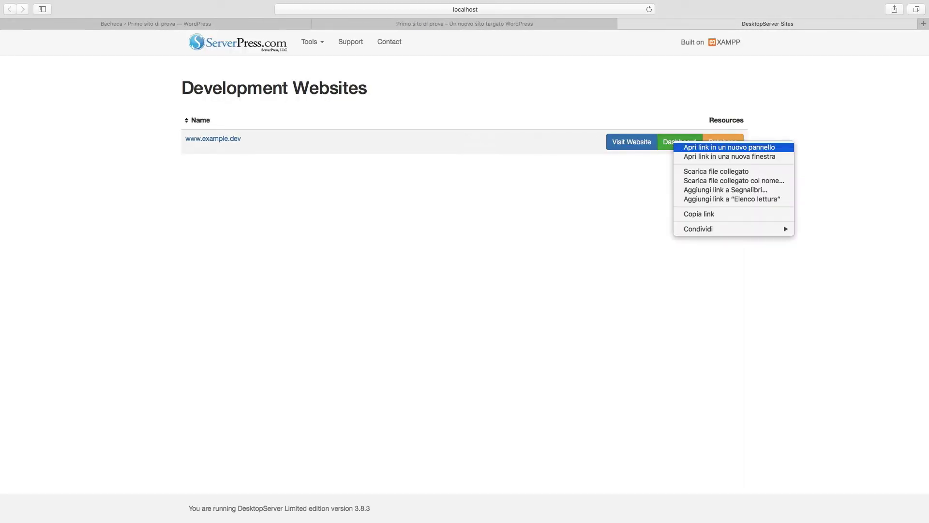
click(682, 146)
click(745, 27)
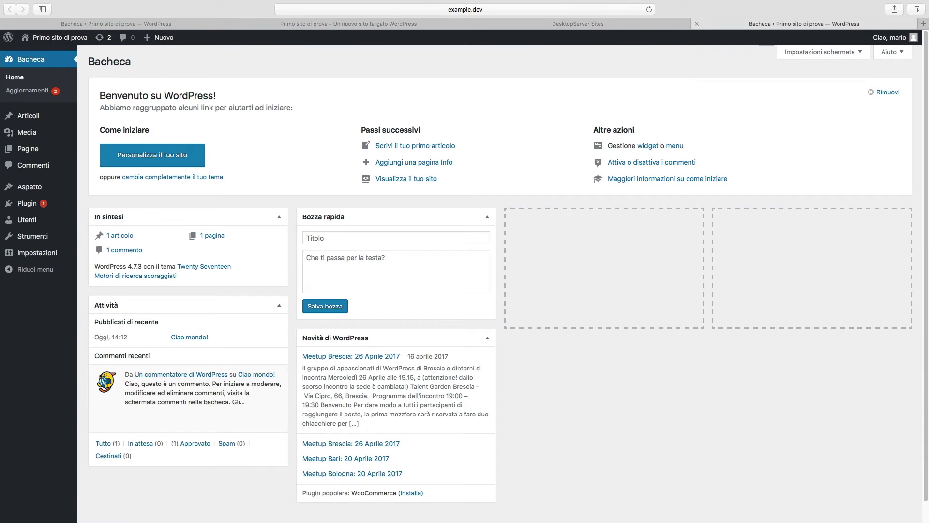
click(697, 24)
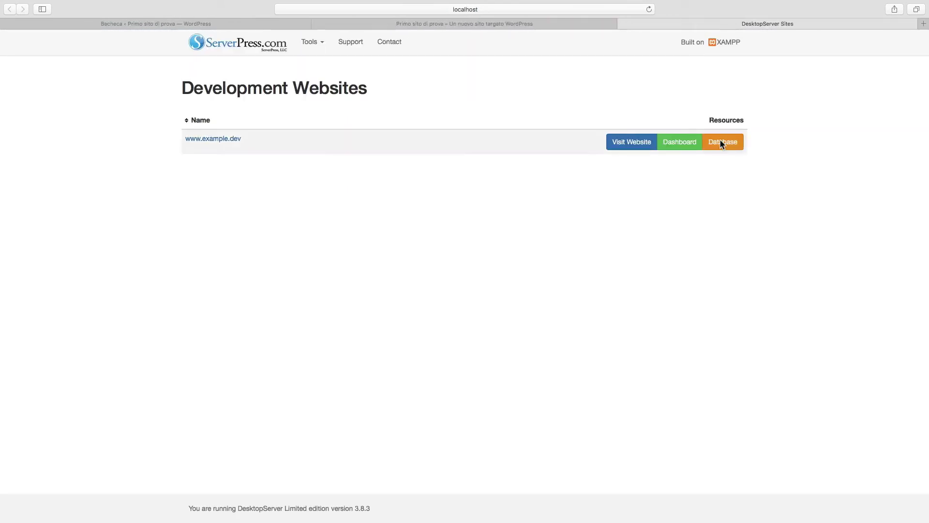
- Inspect the site's 12-table database in phpMyAdmin, close that tab, and return to DesktopServer
right_click(740, 152)
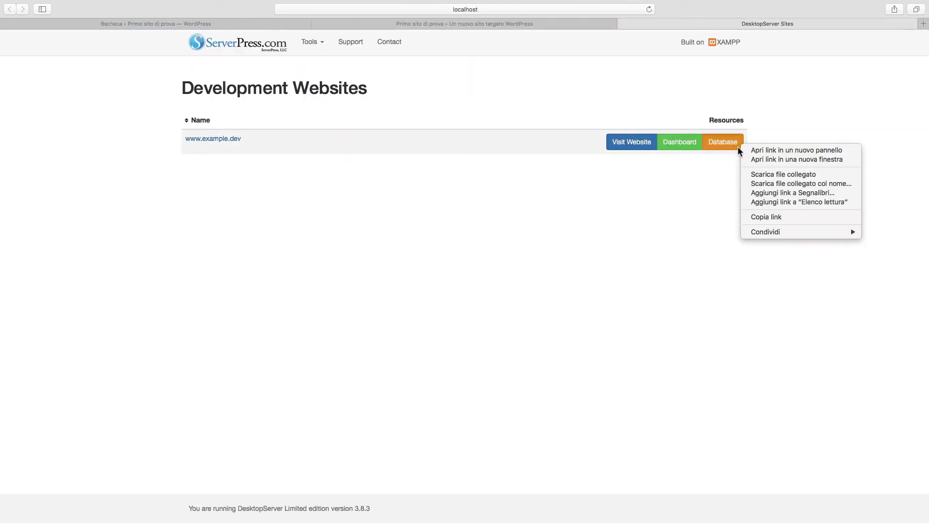
click(745, 150)
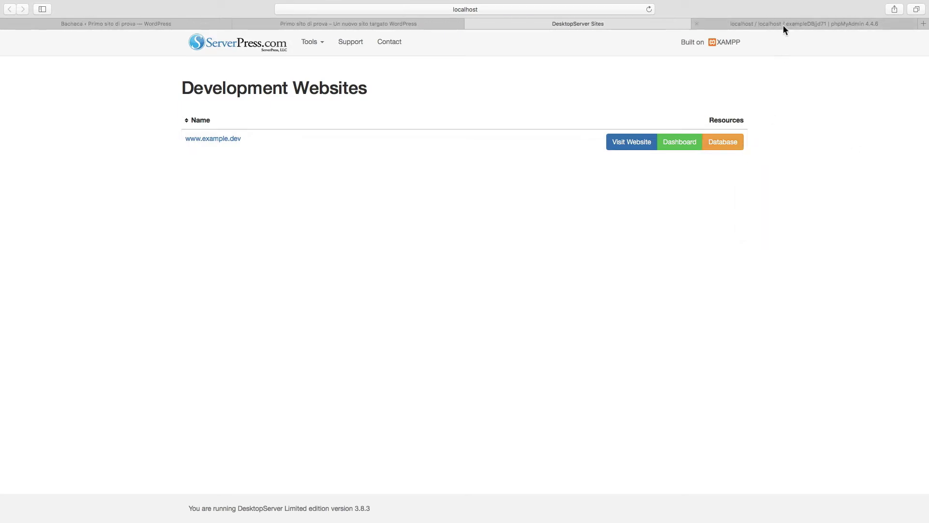
click(784, 25)
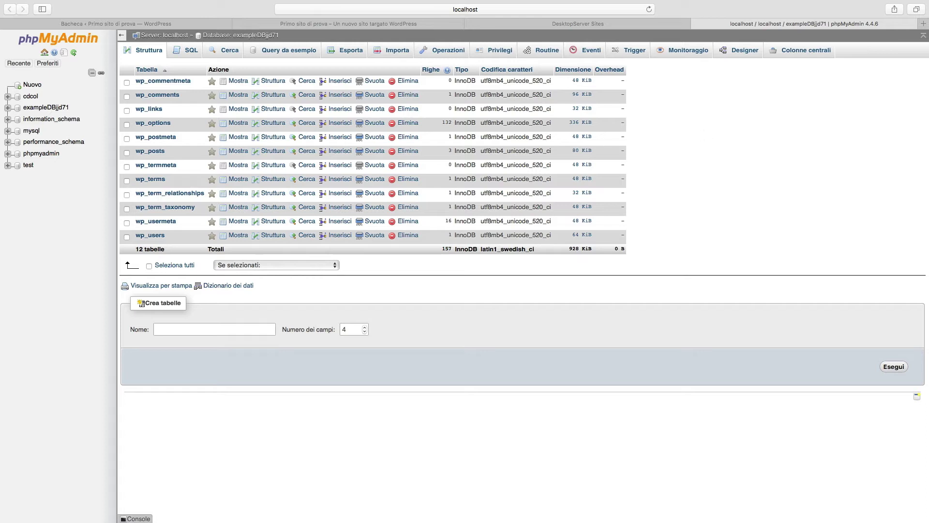
click(697, 24)
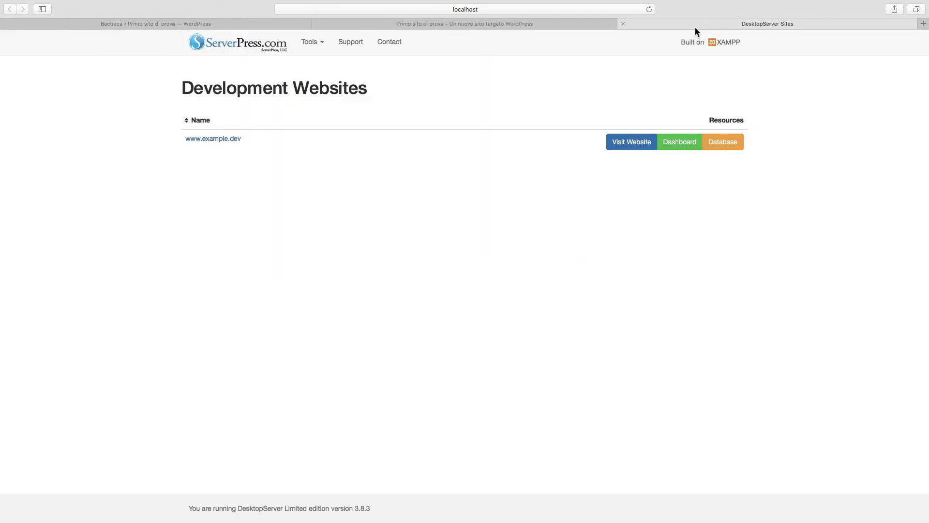
key(super+Tab)
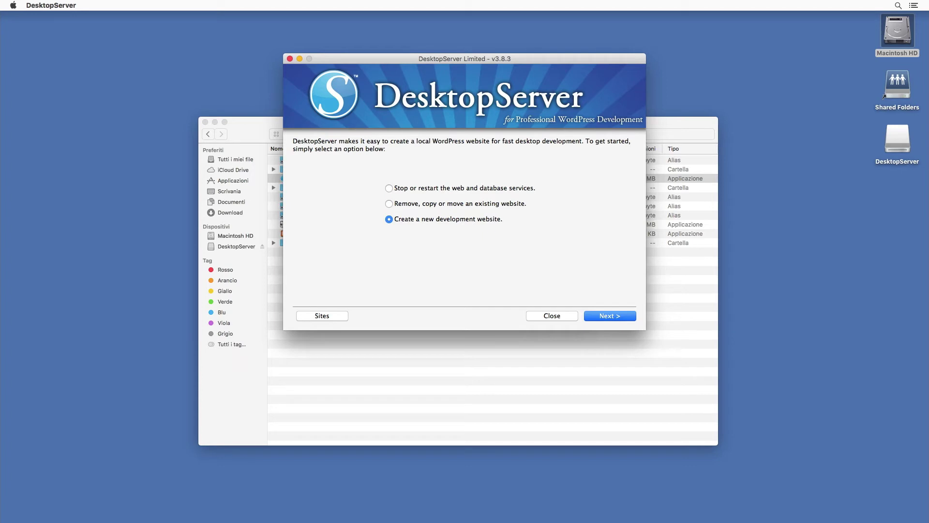
click(628, 316)
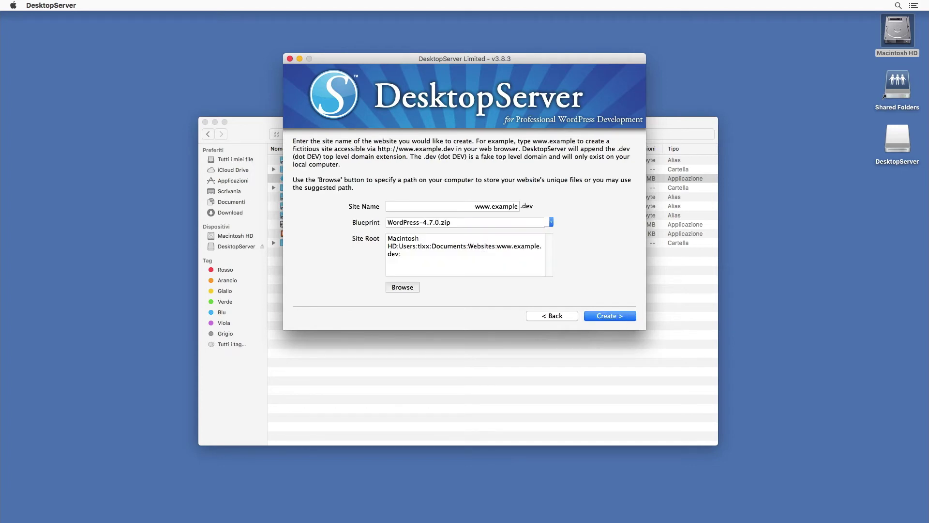
click(515, 208)
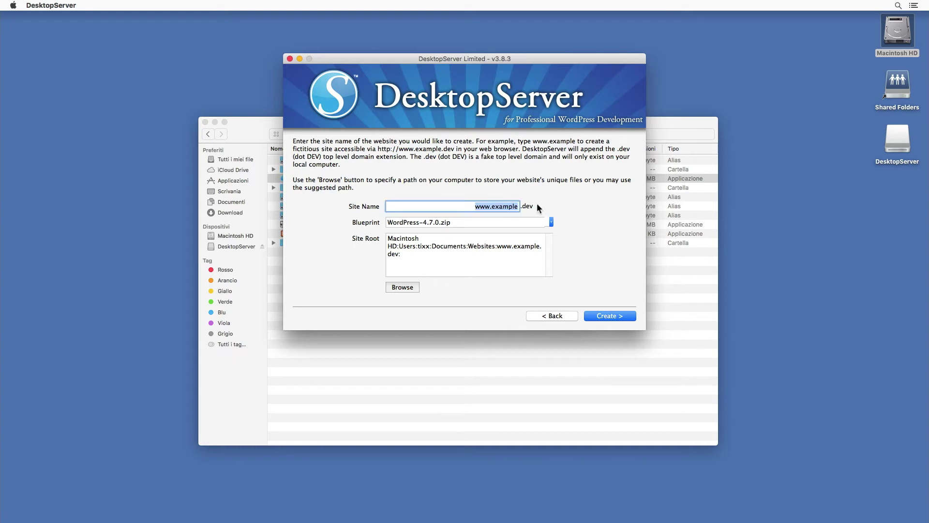
click(518, 207)
text(02)
click(603, 315)
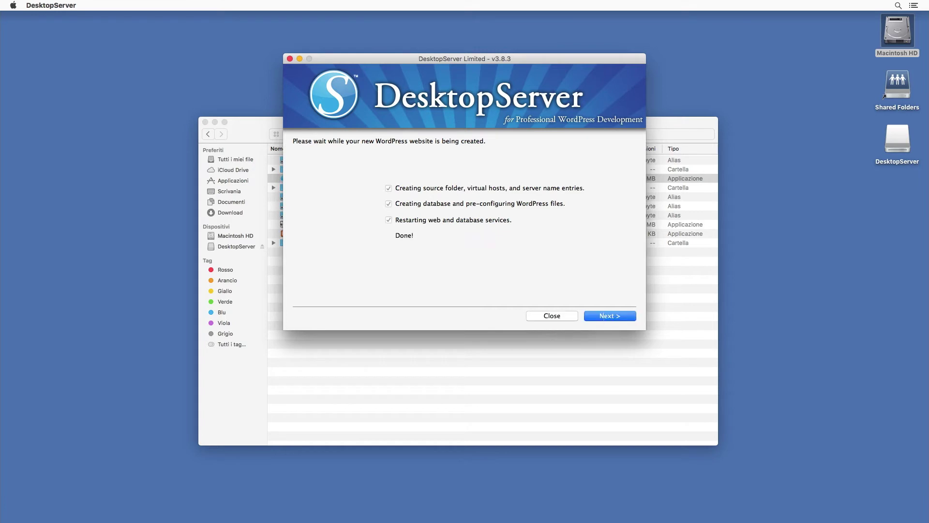
click(604, 314)
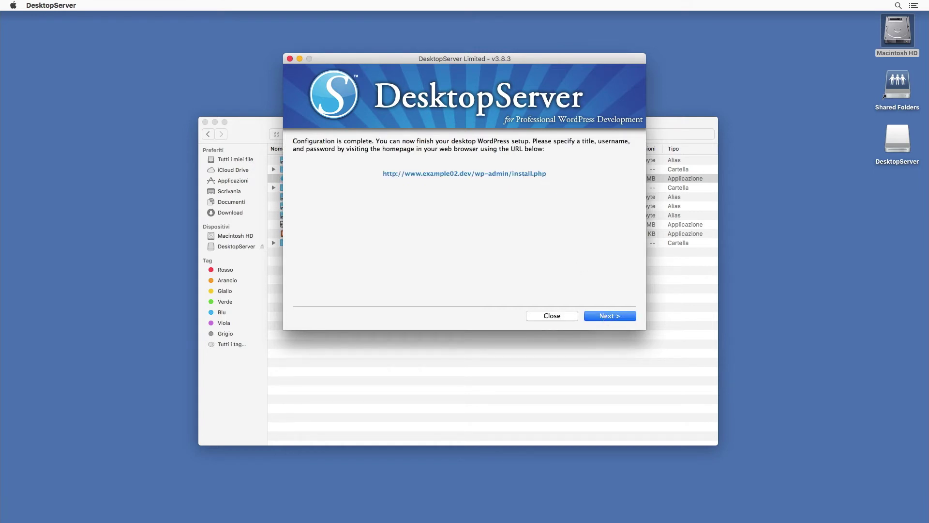
click(623, 316)
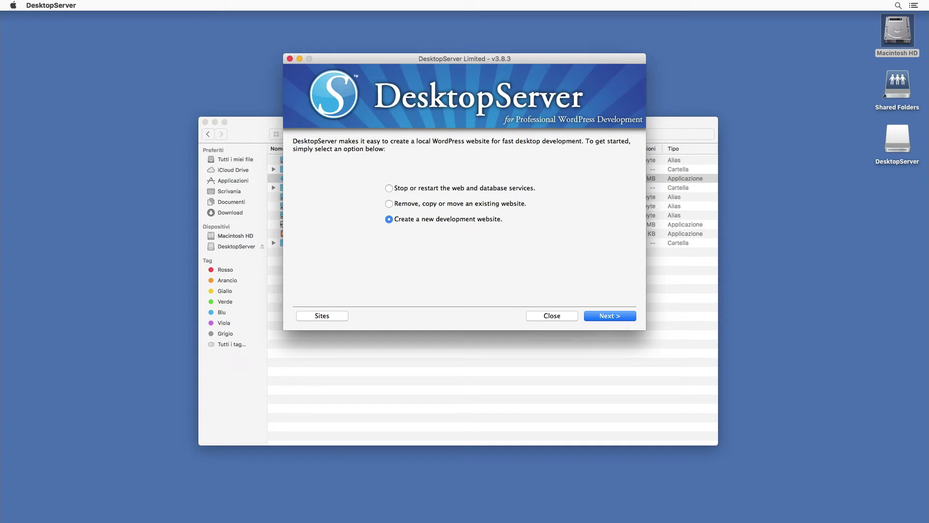
click(341, 315)
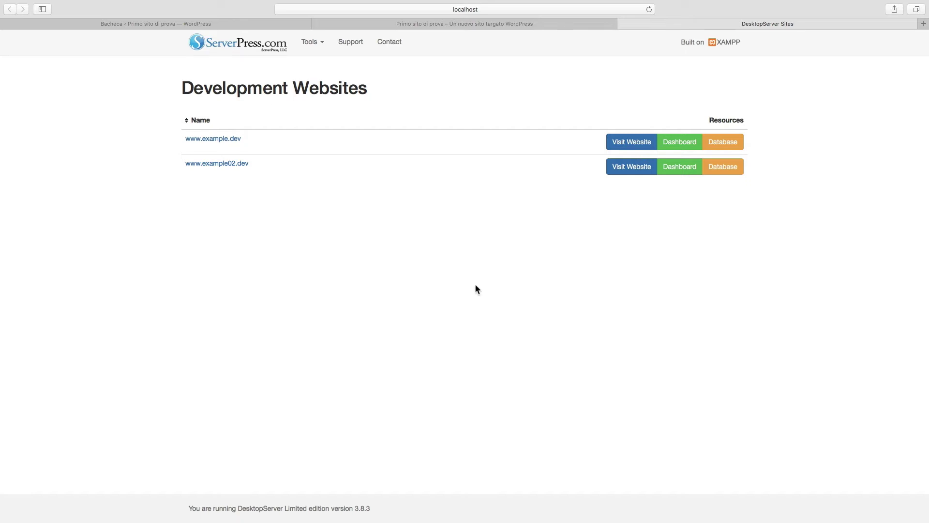
key(super+Tab)
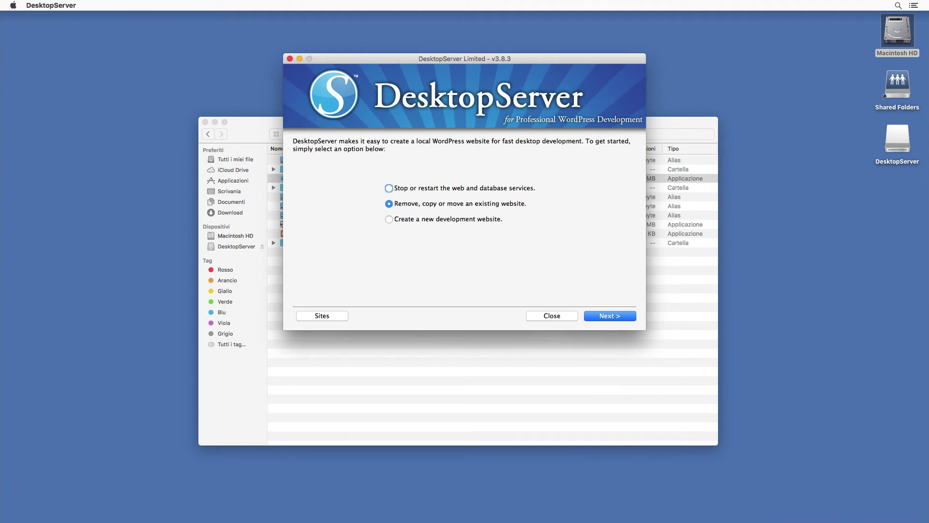
click(619, 316)
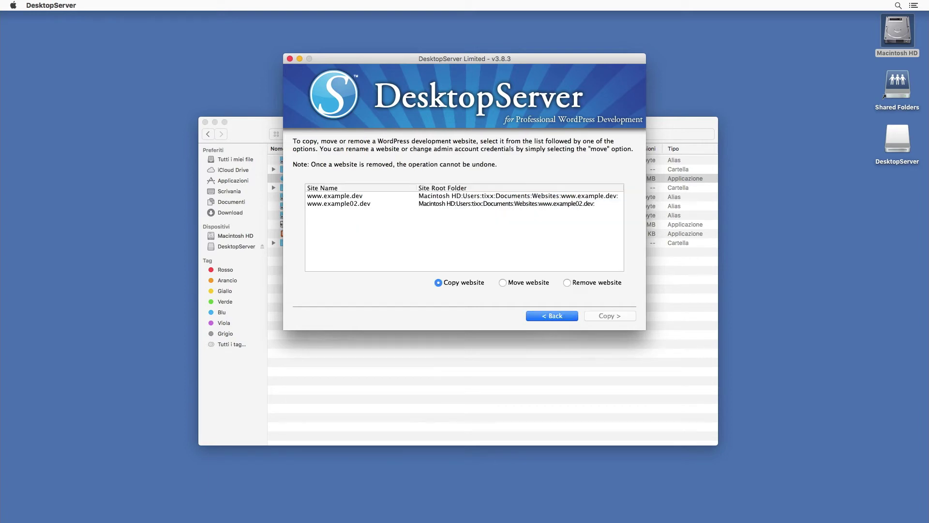
click(339, 203)
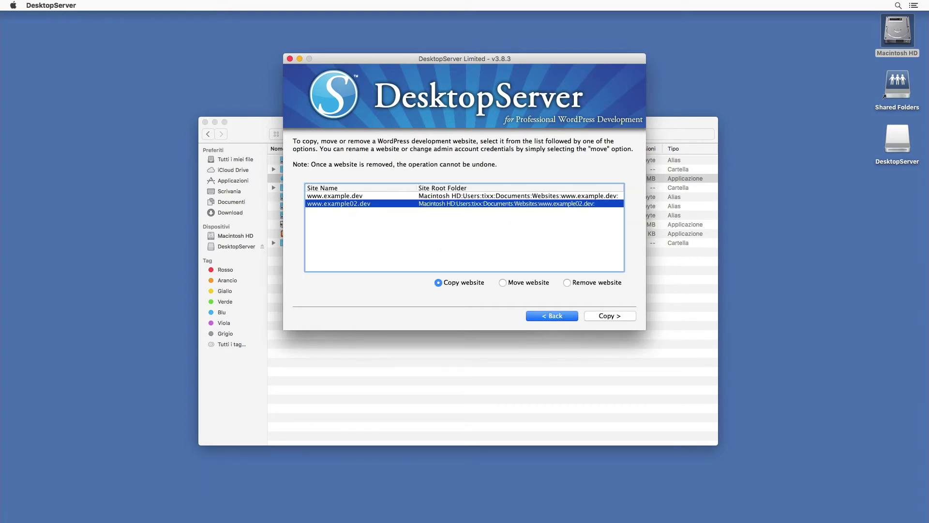
click(588, 283)
click(617, 316)
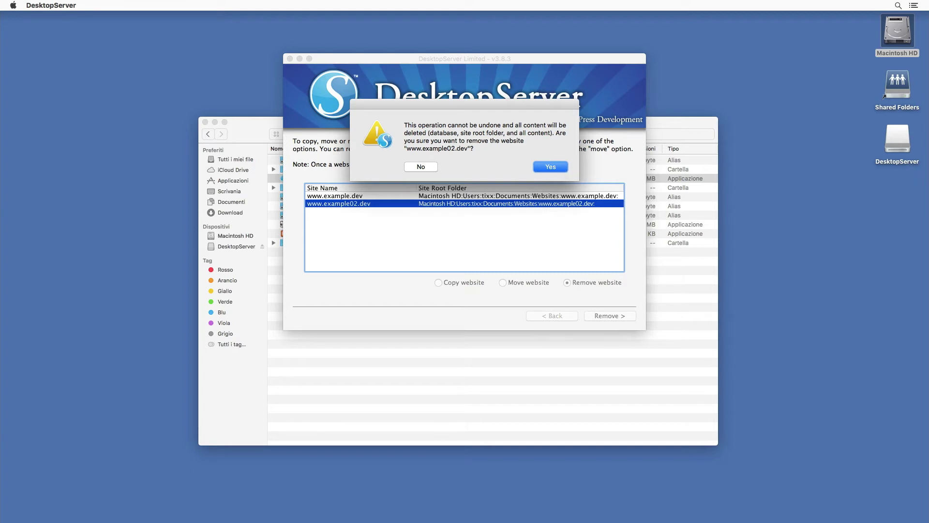
click(557, 169)
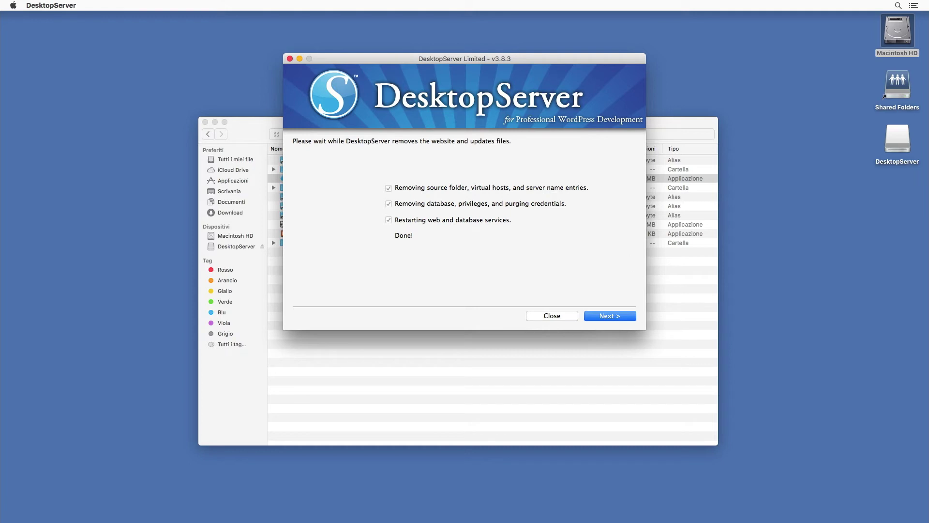
click(631, 315)
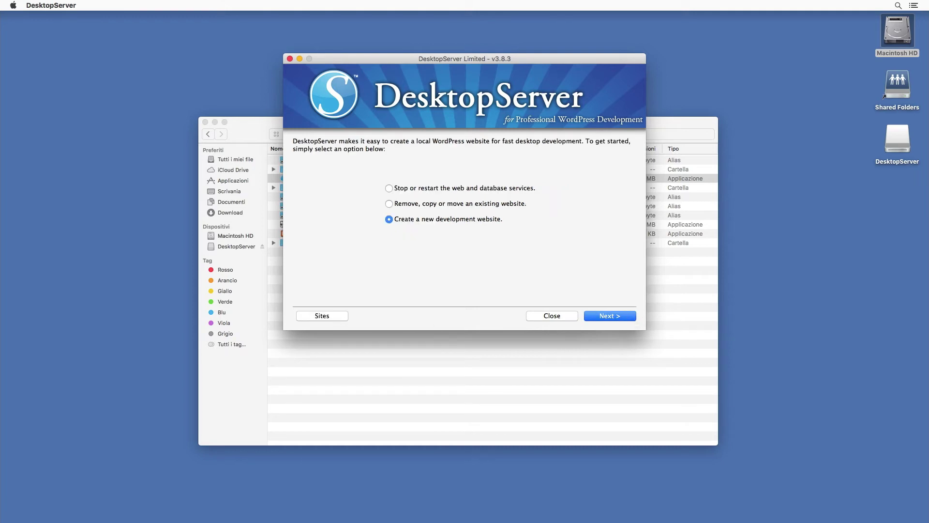
- View the remaining sites, then stop the web and database services and close DesktopServer
click(338, 317)
click(388, 188)
click(617, 317)
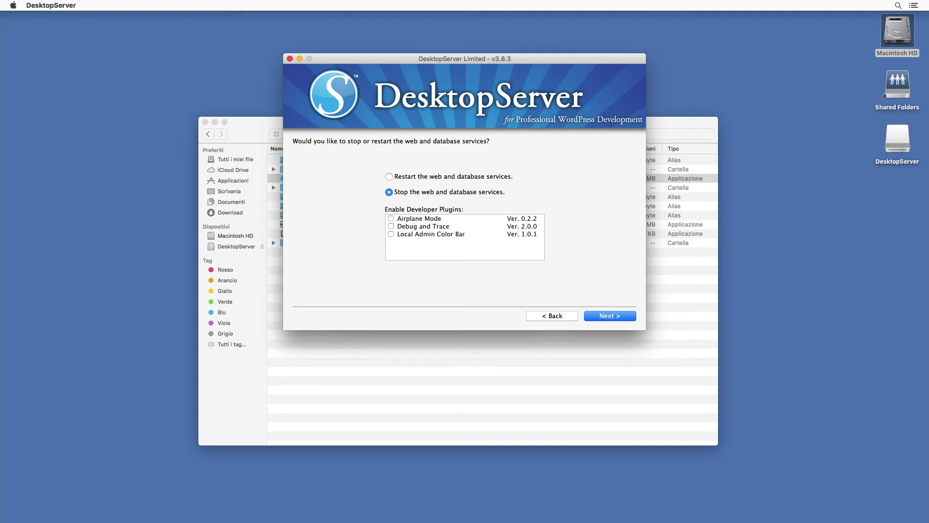
click(623, 319)
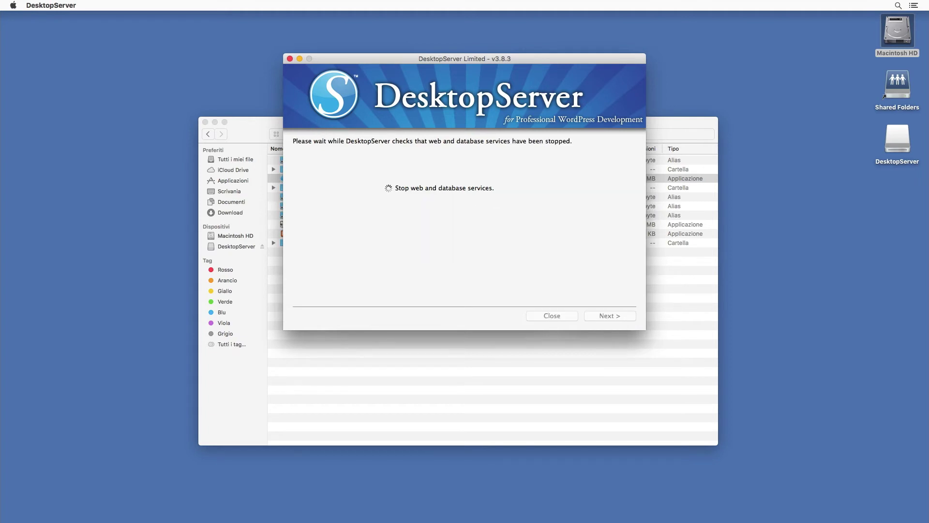
click(555, 317)
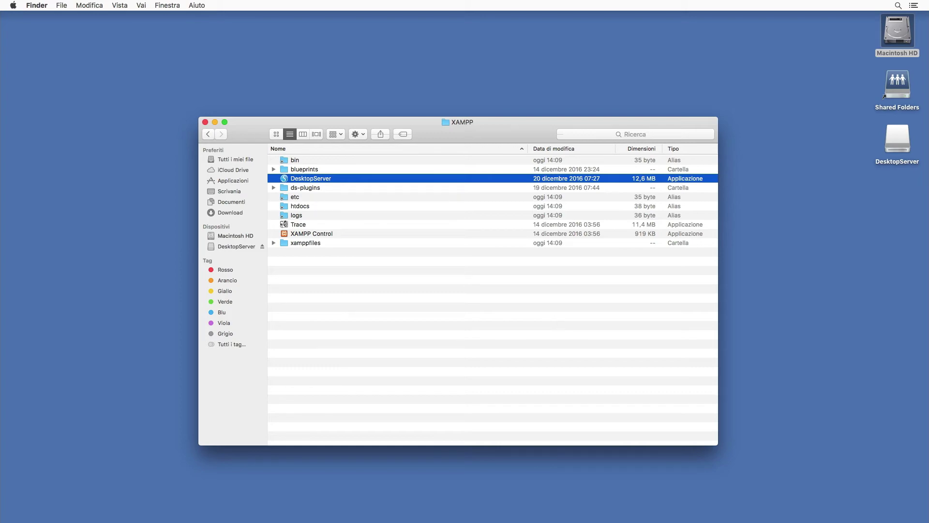
key(super+Tab)
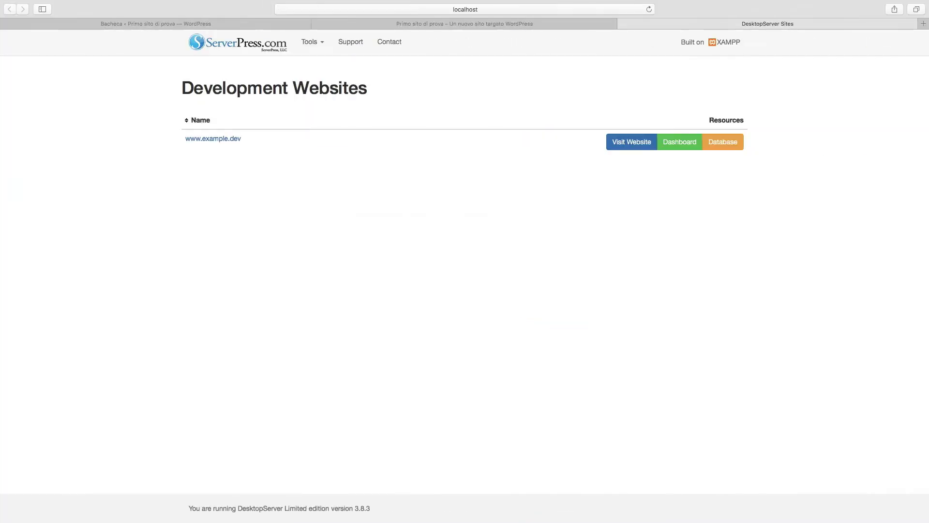
click(627, 144)
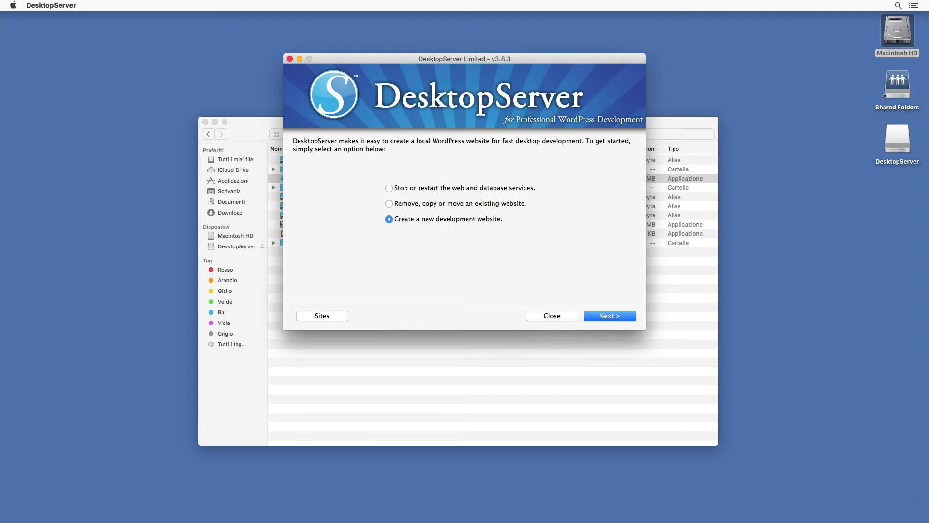
- Check the new-site Blueprint list, keep WordPress-4.7.0.zip, and bring Finder's XAMPP window forward
click(622, 315)
key(Tab)
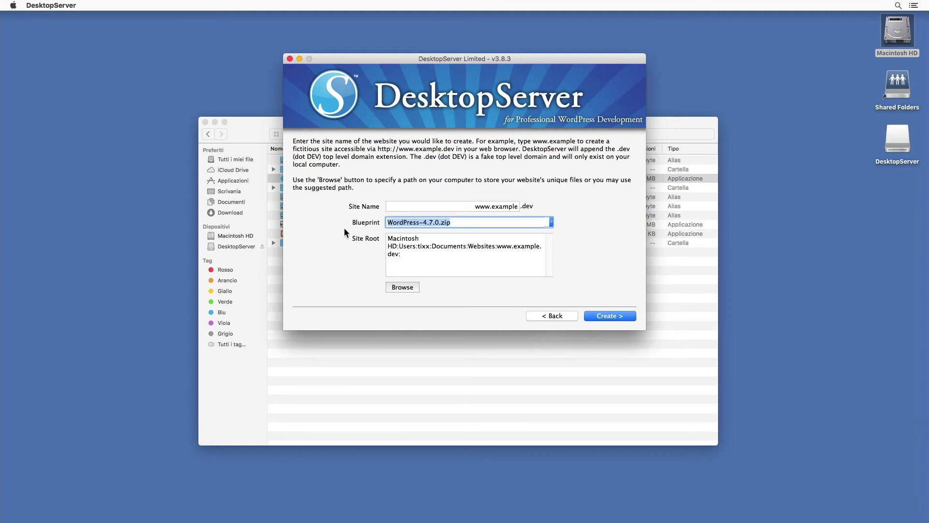
click(551, 222)
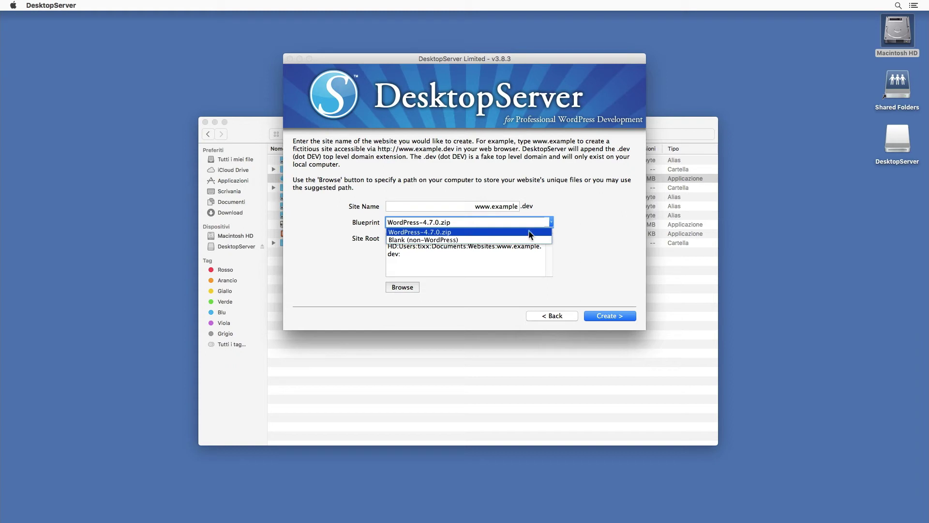
click(600, 231)
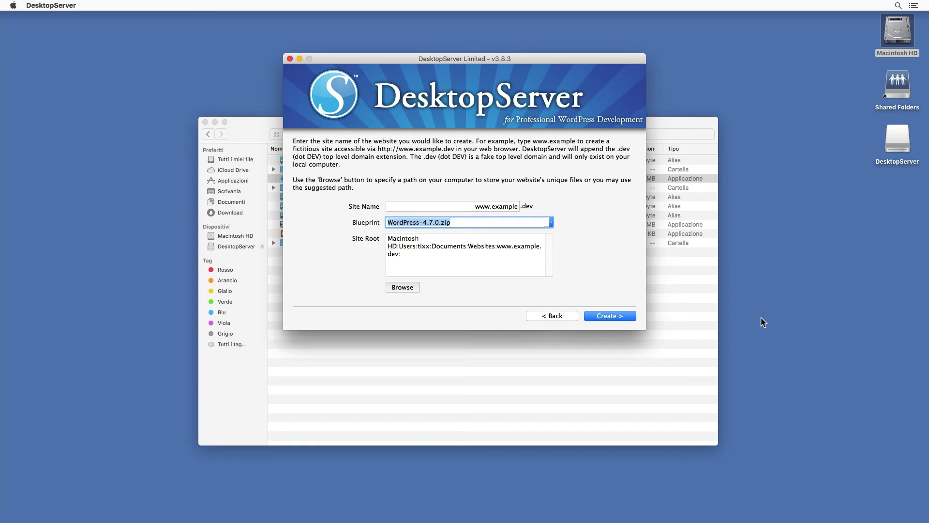
click(699, 315)
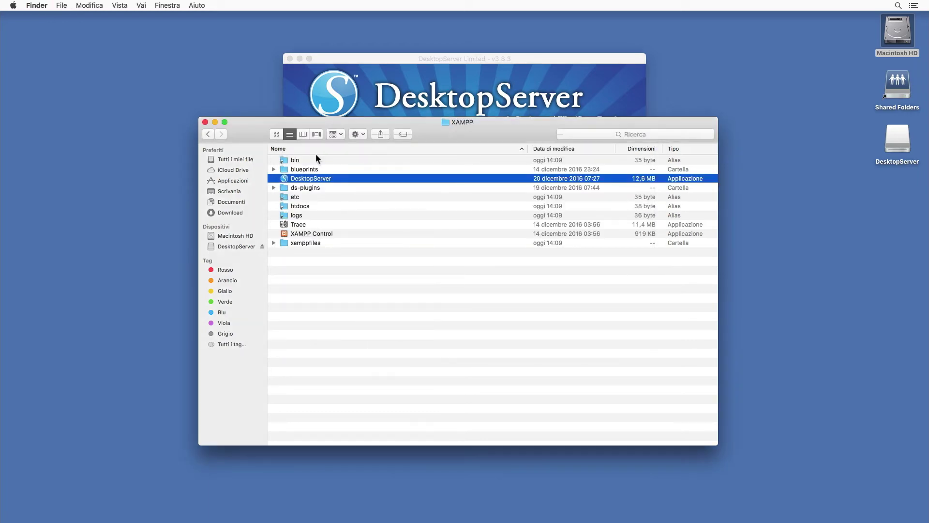
- Browse Applicazioni > XAMPP > blueprints in Finder to locate wordpress-4.7.0.zip
click(233, 181)
scroll(353, 304, down, 2)
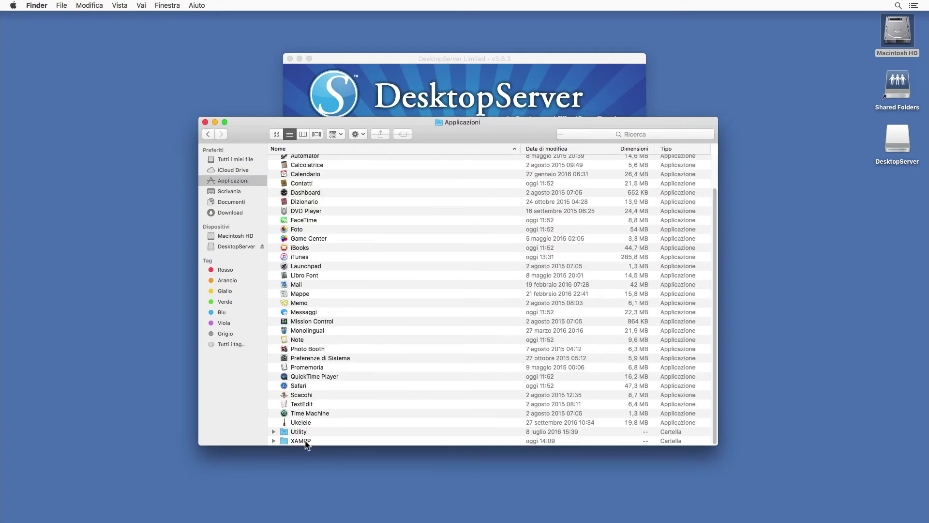
double_click(305, 441)
double_click(303, 168)
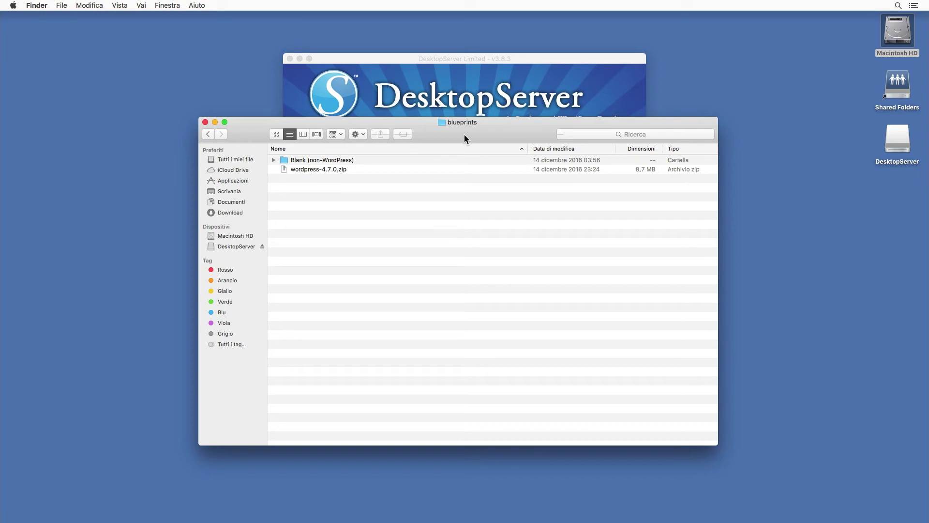
click(328, 170)
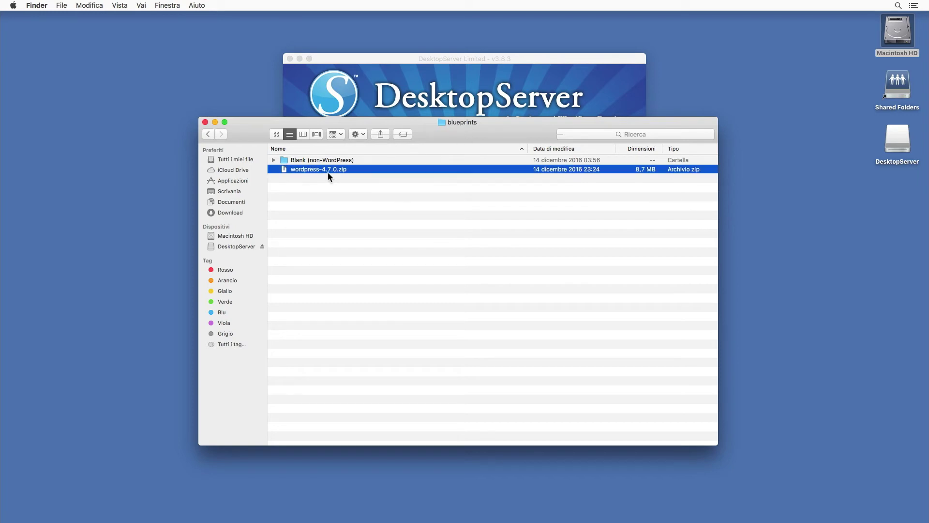
click(393, 211)
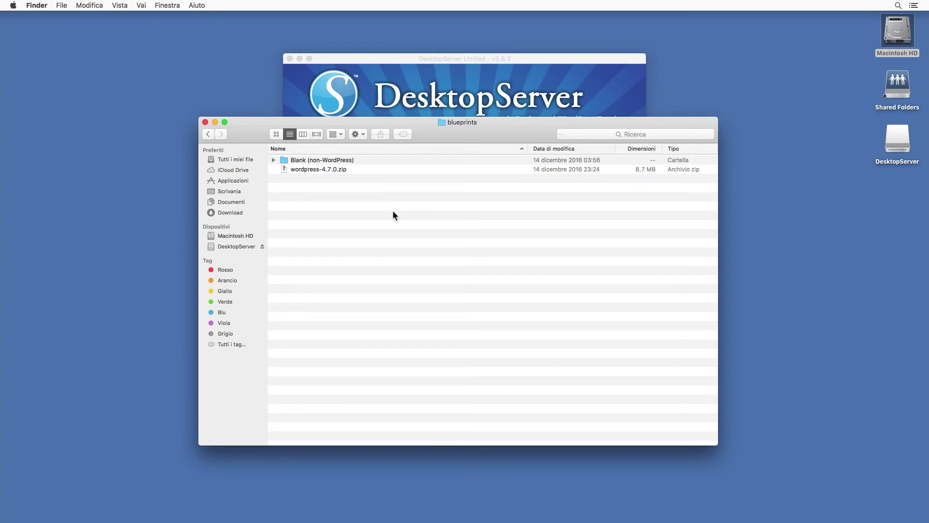
- Switch to Safari and load it.wordpress.org from the address bar suggestion
mouse_move(387, 520)
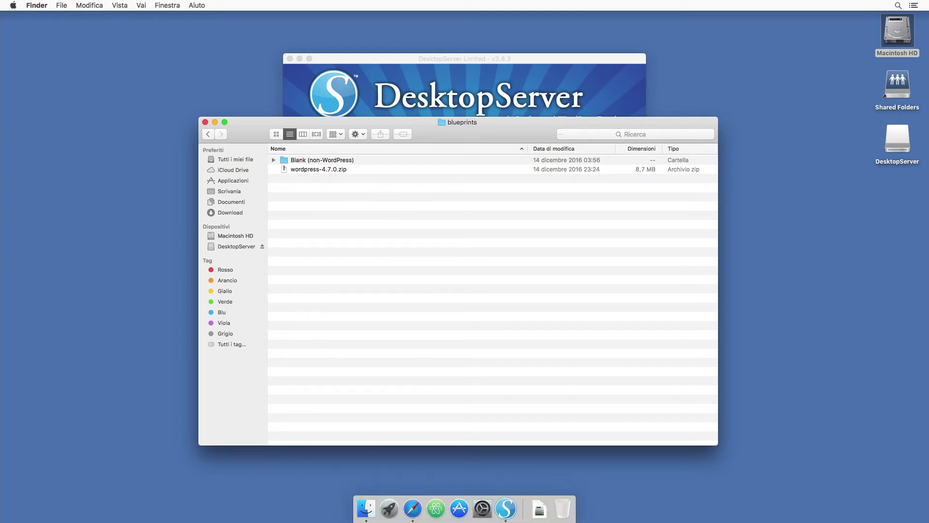
click(415, 511)
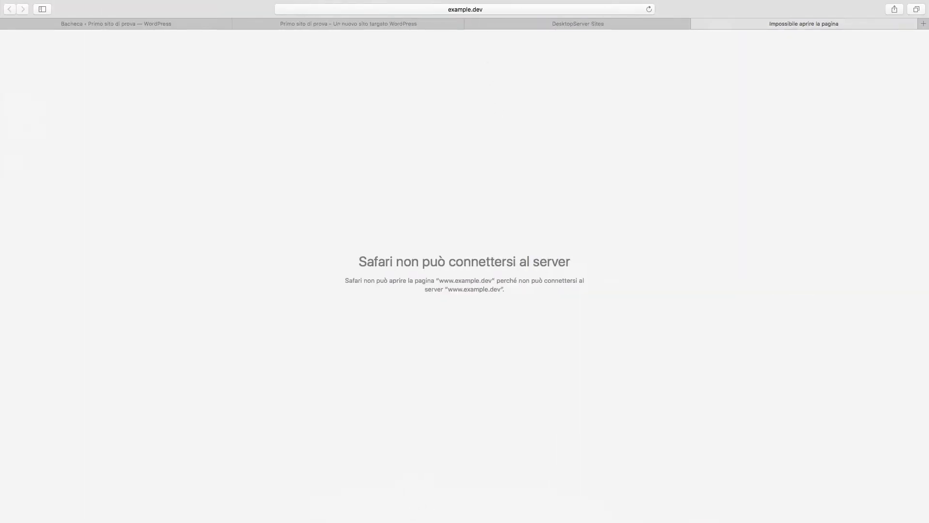
click(482, 9)
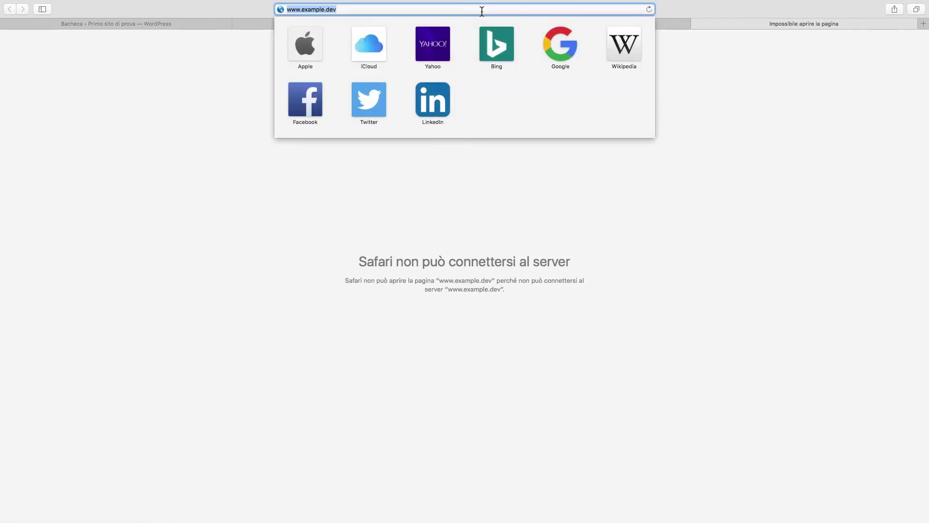
text(it.word)
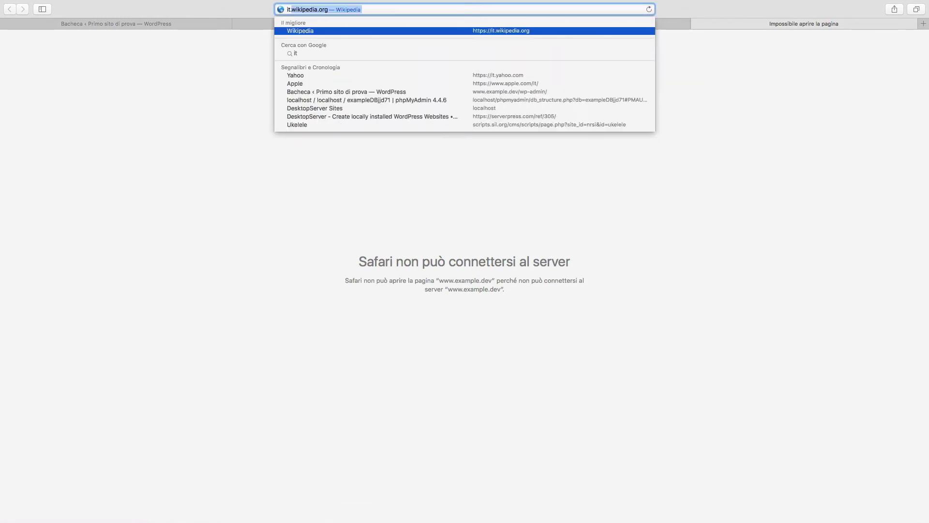
text(press)
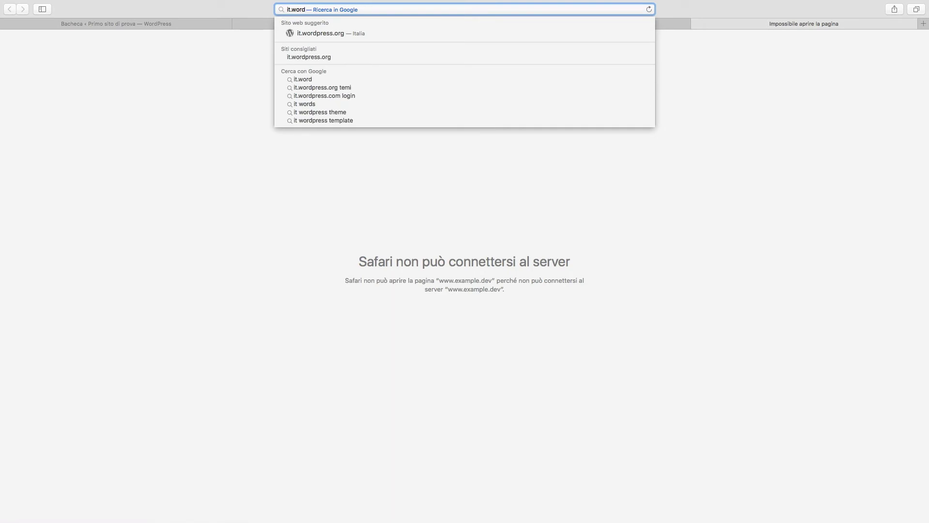
key(Down)
key(Return)
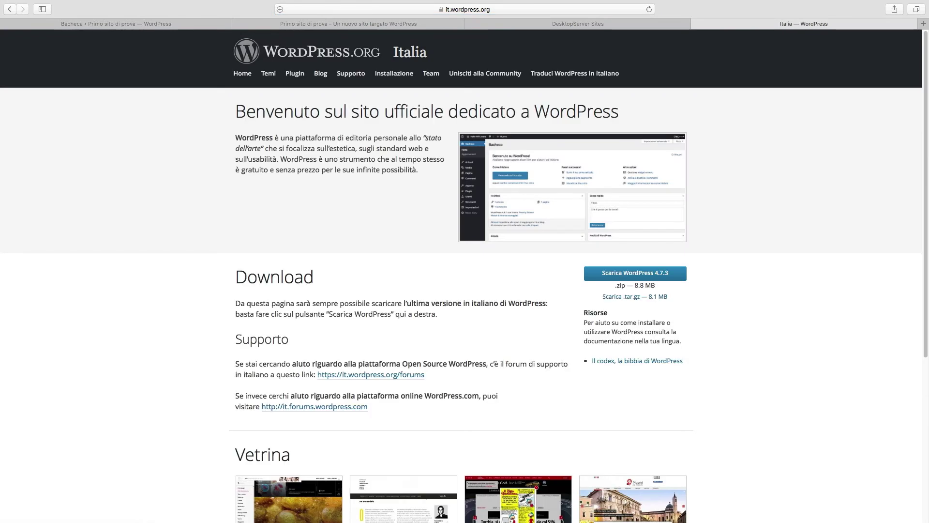
- Download Italian WordPress 4.7.3, Genesis Sample and Genesis Framework, then close the StudioPress tab
click(646, 273)
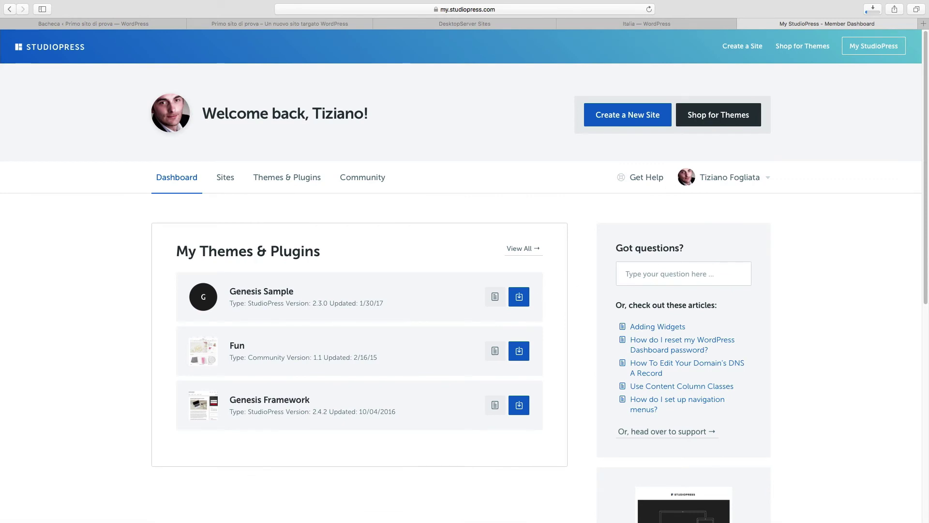
click(519, 299)
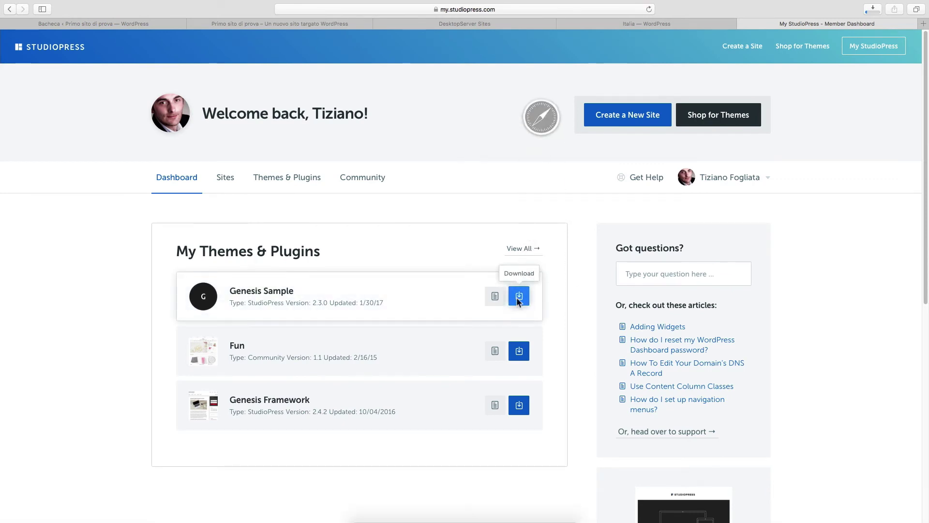
click(519, 405)
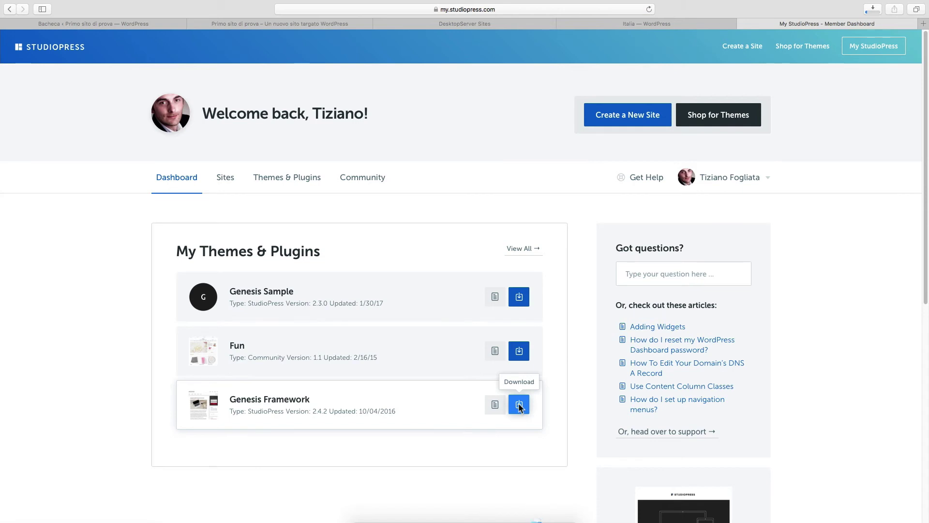
key(super+w)
- Download the Genesis Translations plugin from the WordPress.org Italia plugin directory
text(genesis tra)
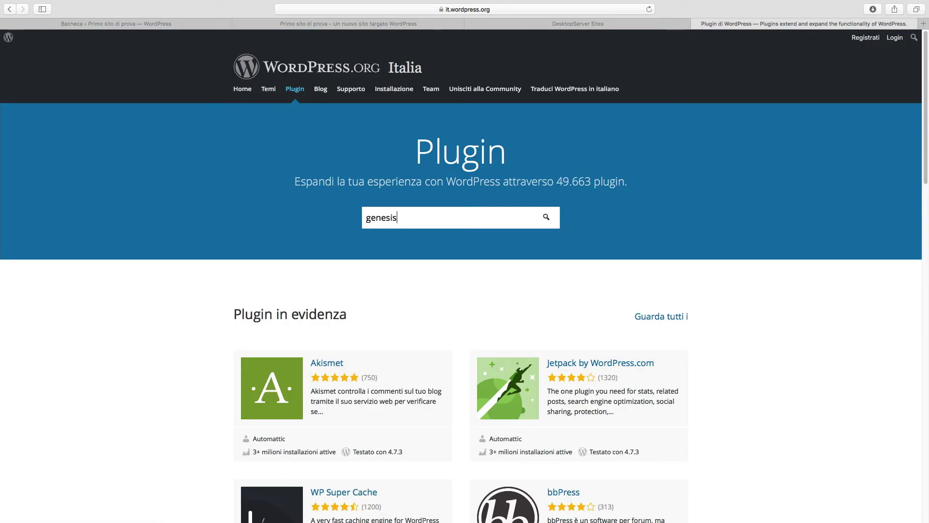
text(nslations)
key(Return)
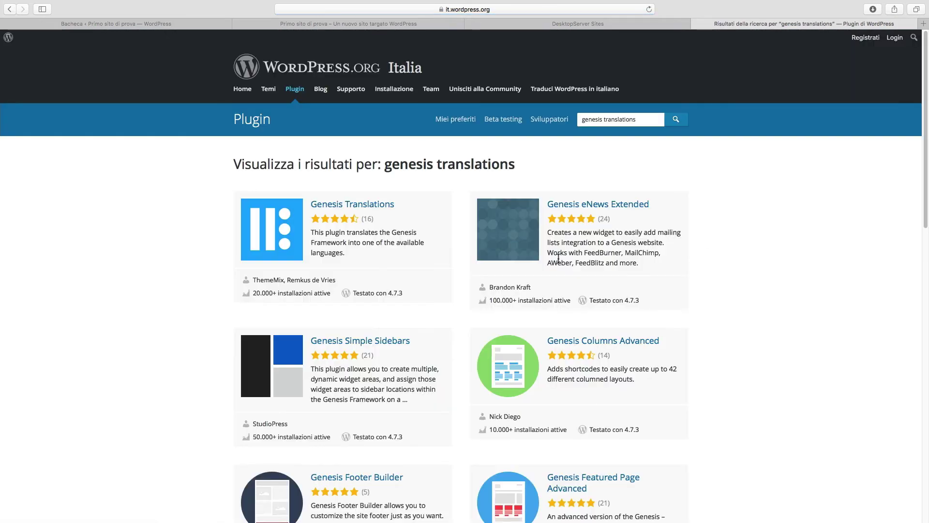
click(352, 207)
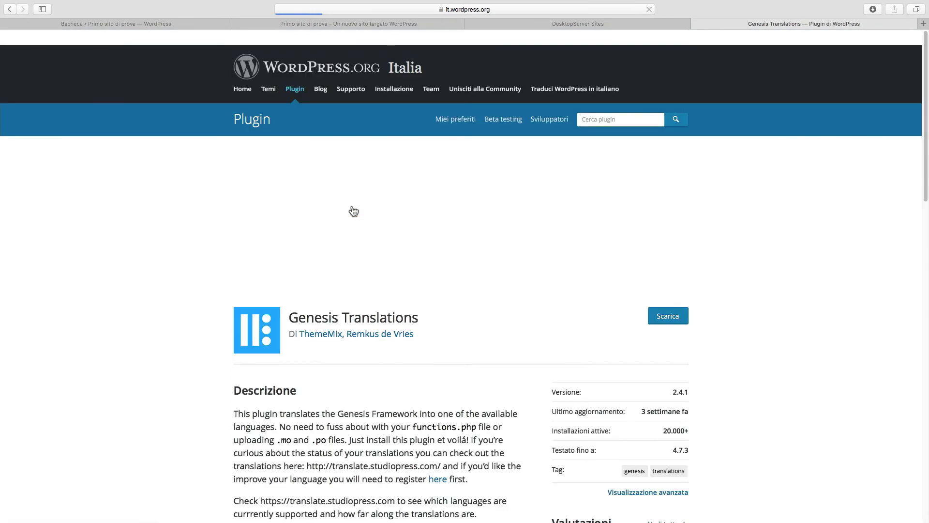
click(650, 320)
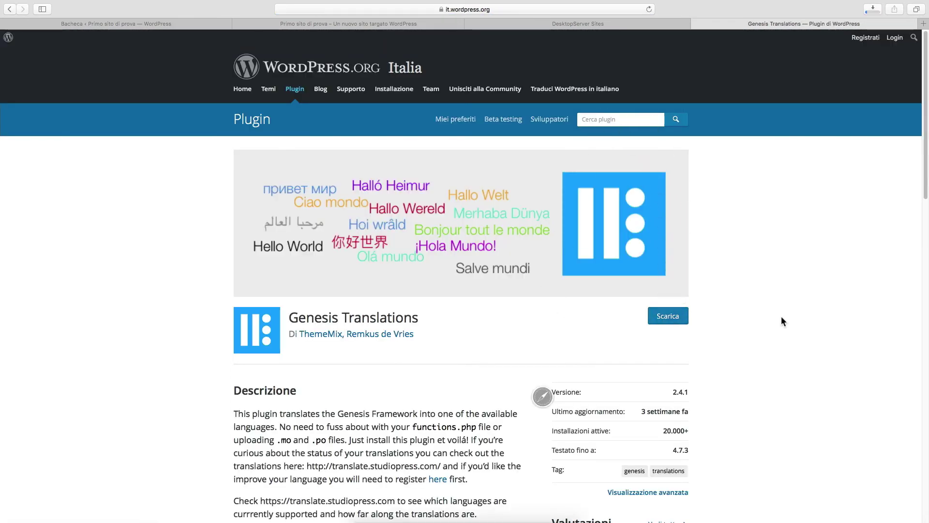
- Search for 'yoast seo' and download the Yoast SEO plugin zip
click(621, 119)
text(yoast seo)
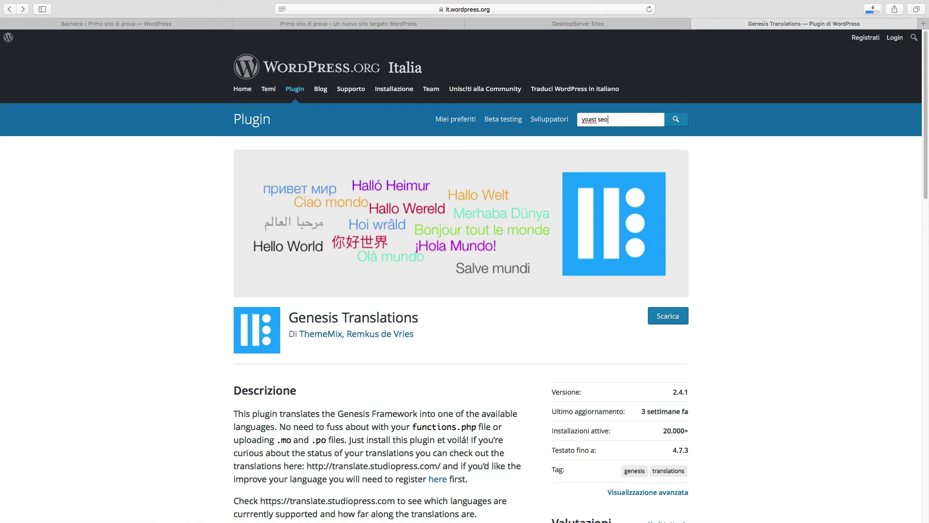
key(Return)
click(336, 209)
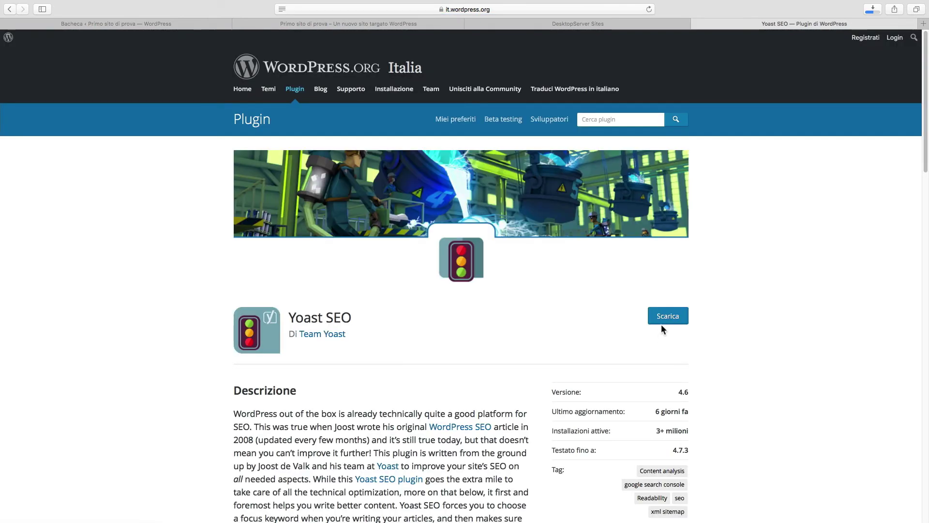
click(666, 321)
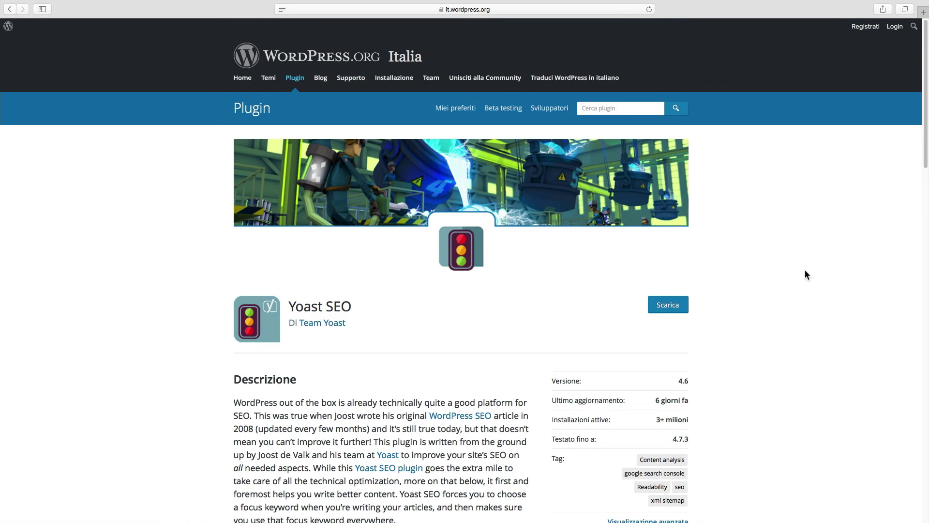
key(super+Tab)
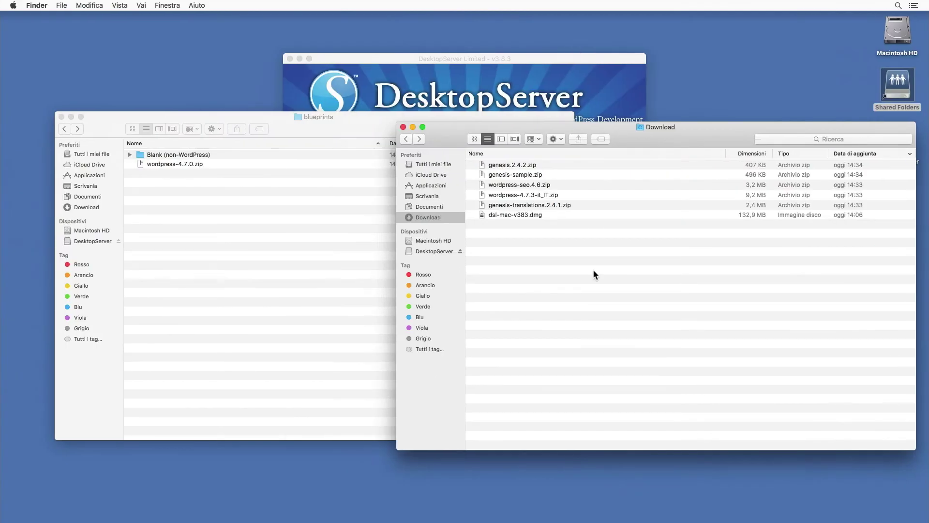
- Move wordpress-4.7.3-it_IT.zip into blueprints and unzip the four Genesis and Yoast archives
click(511, 198)
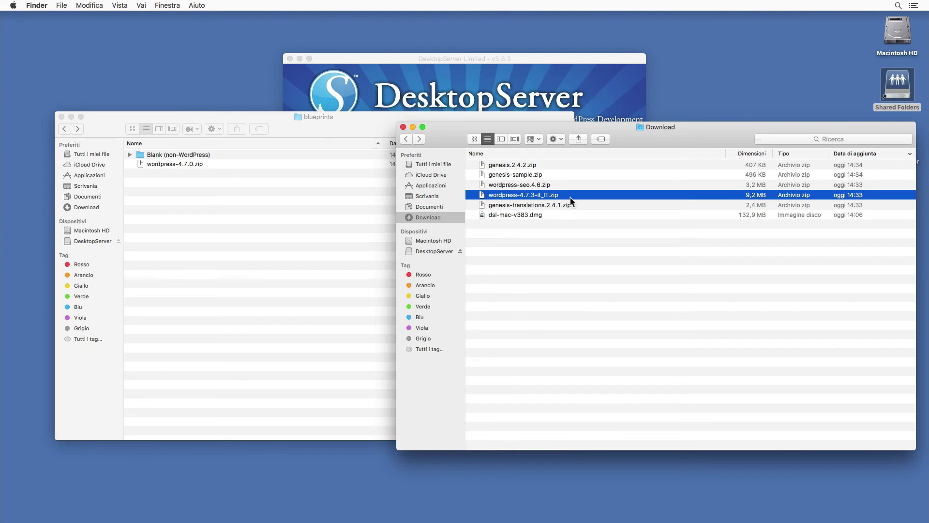
drag(569, 197, 278, 215)
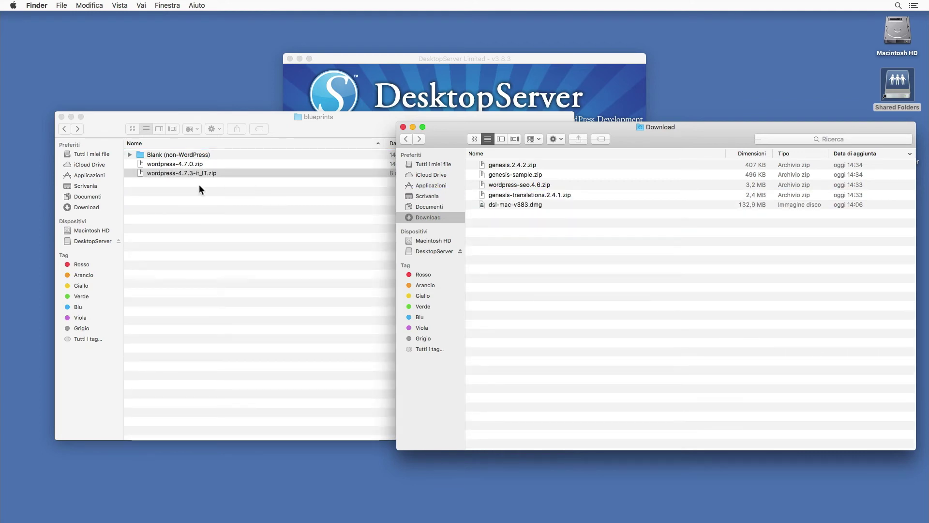
click(531, 195)
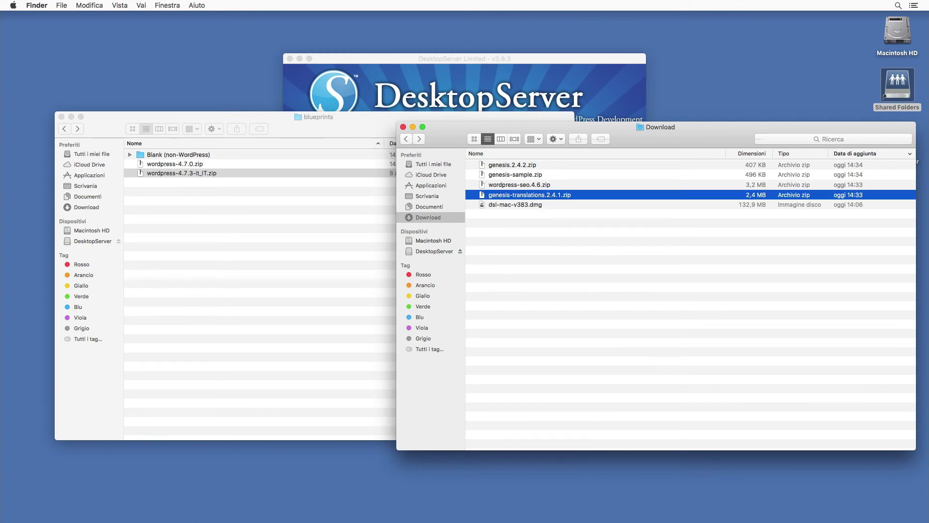
shift+click(517, 166)
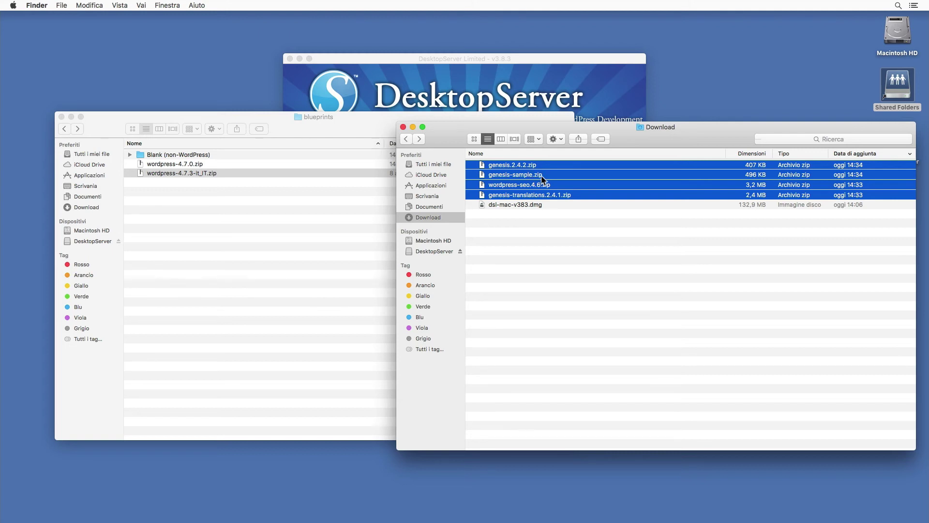
right_click(544, 174)
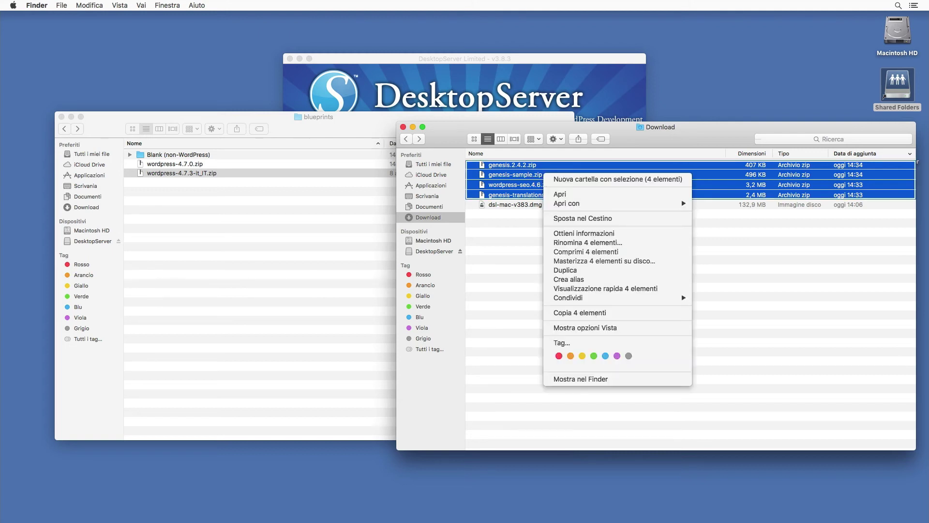
click(556, 195)
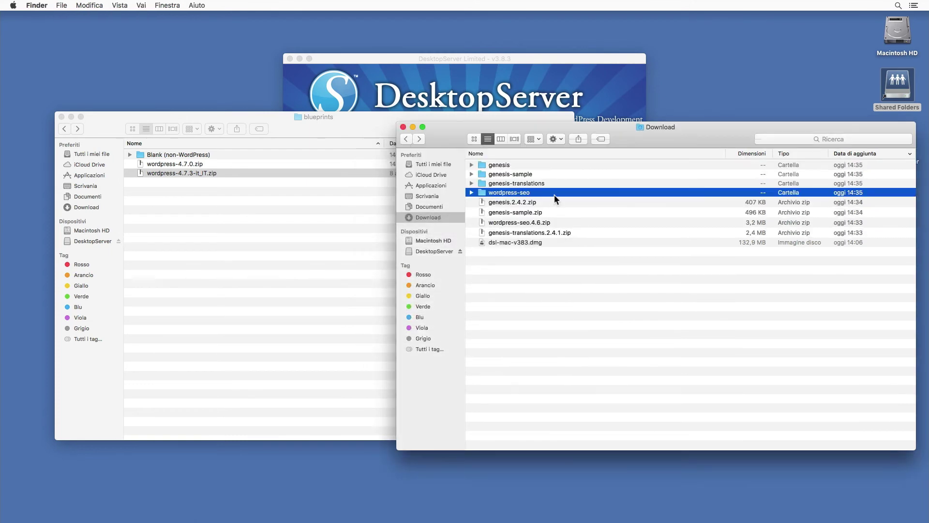
click(297, 217)
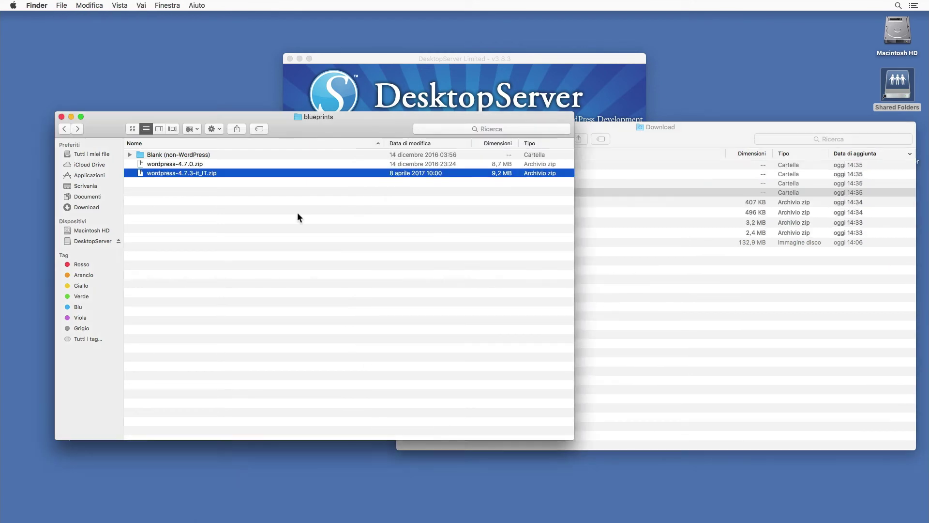
- Unzip wordpress-4.7.3-it_IT.zip and open its wordpress > wp-content > plugins folder
double_click(169, 173)
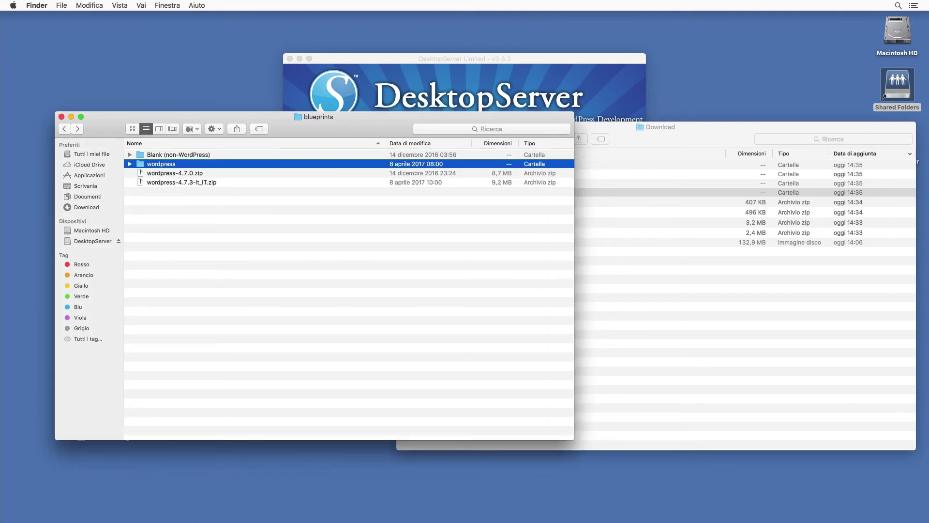
double_click(165, 165)
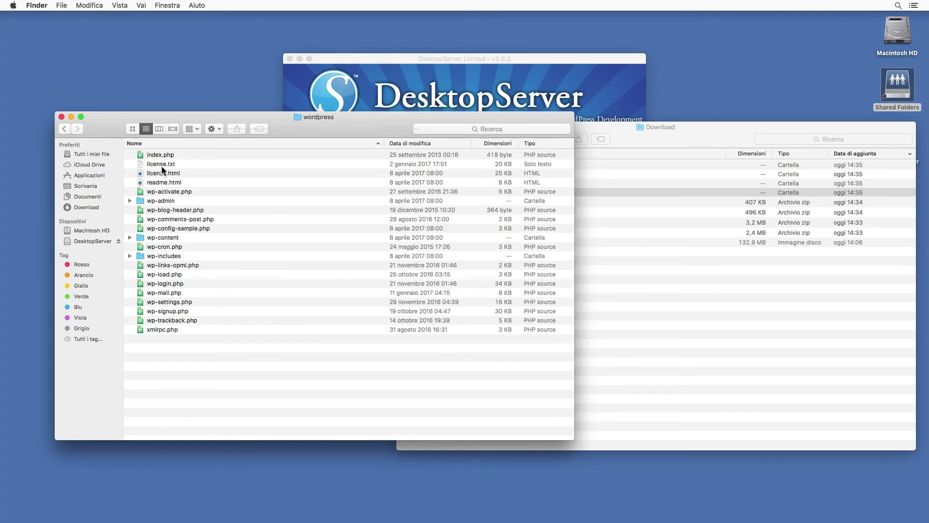
double_click(165, 238)
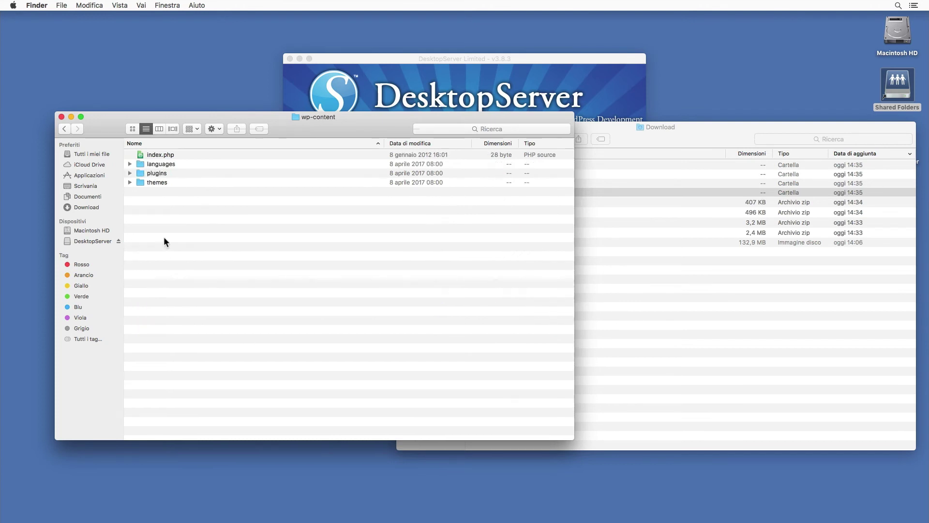
double_click(160, 173)
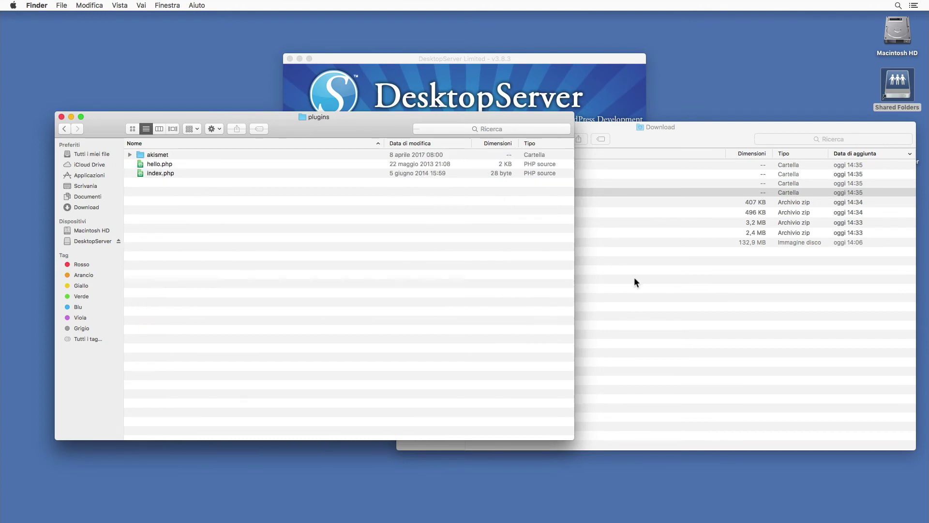
- Move the genesis-translations and wordpress-seo folders into the plugins folder
click(634, 282)
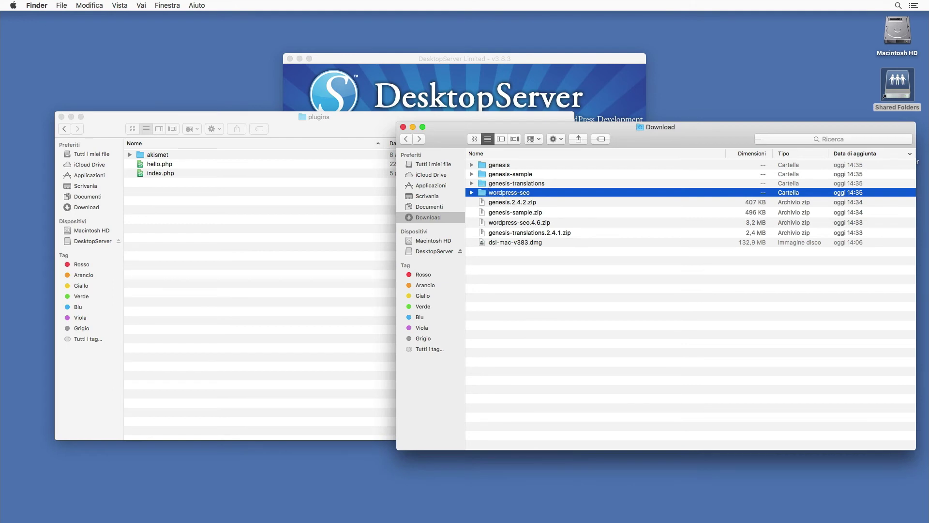
super+click(513, 183)
drag(481, 187, 260, 210)
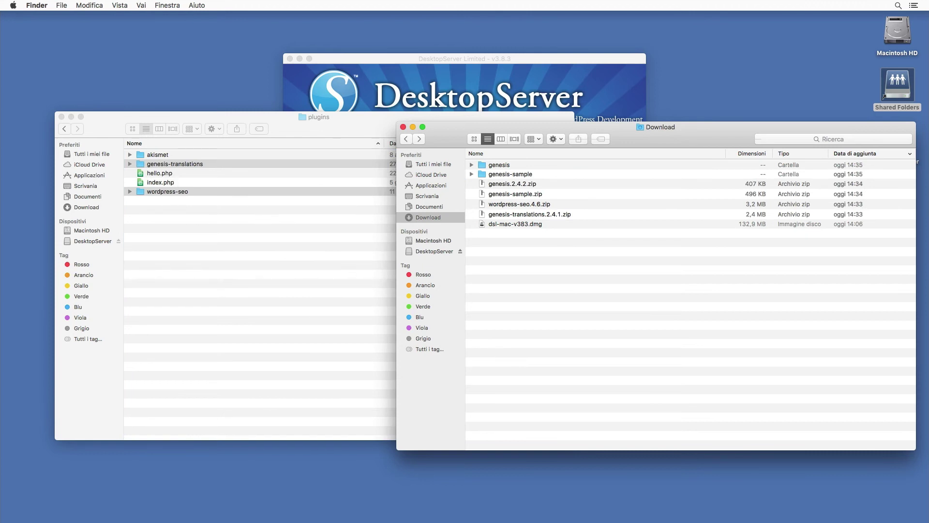
click(180, 192)
- Delete the hello.php sample plugin and return to wp-content
click(169, 176)
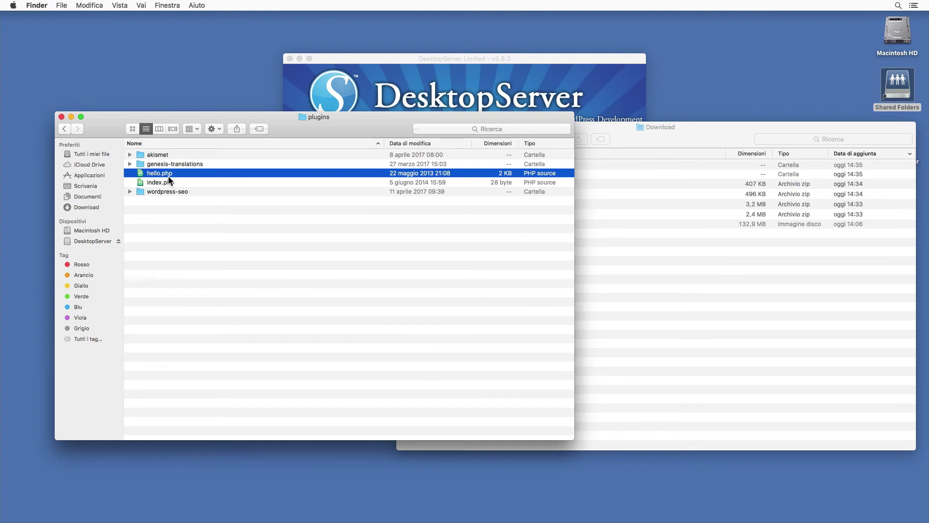
key(super+BackSpace)
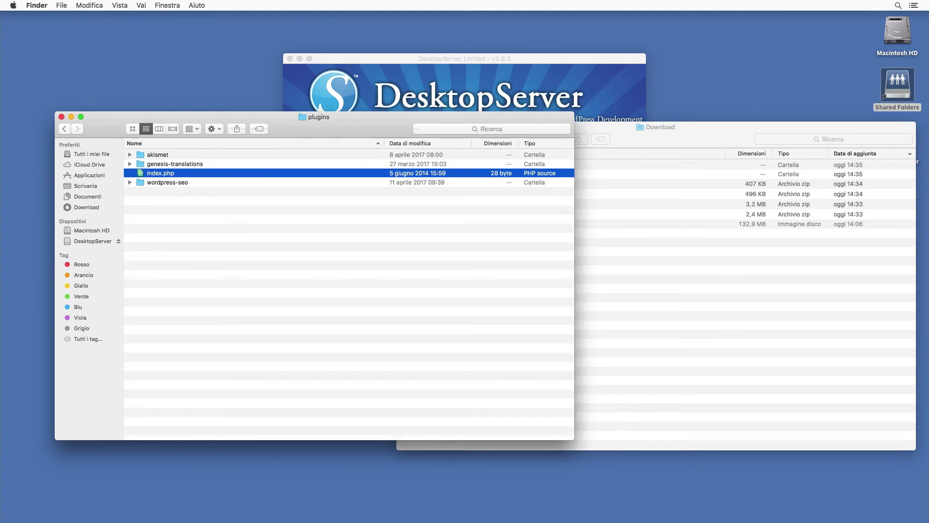
click(467, 296)
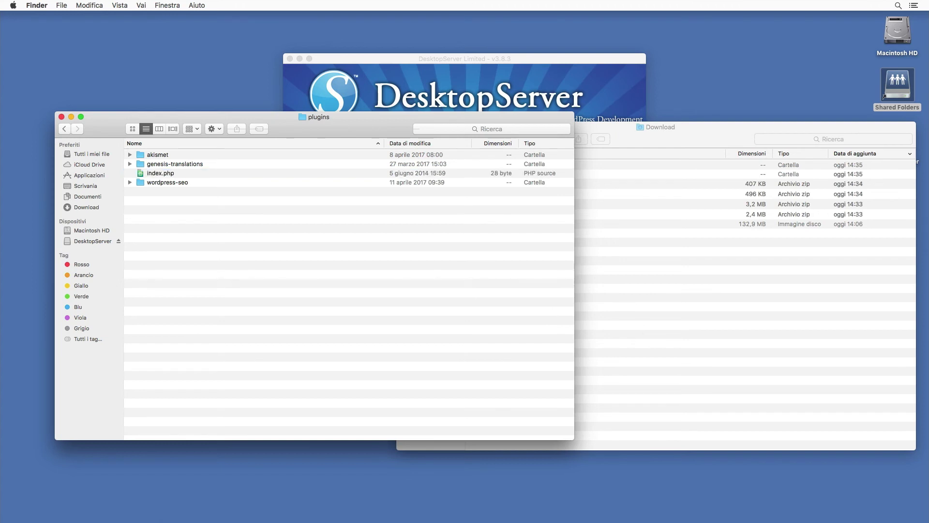
click(65, 129)
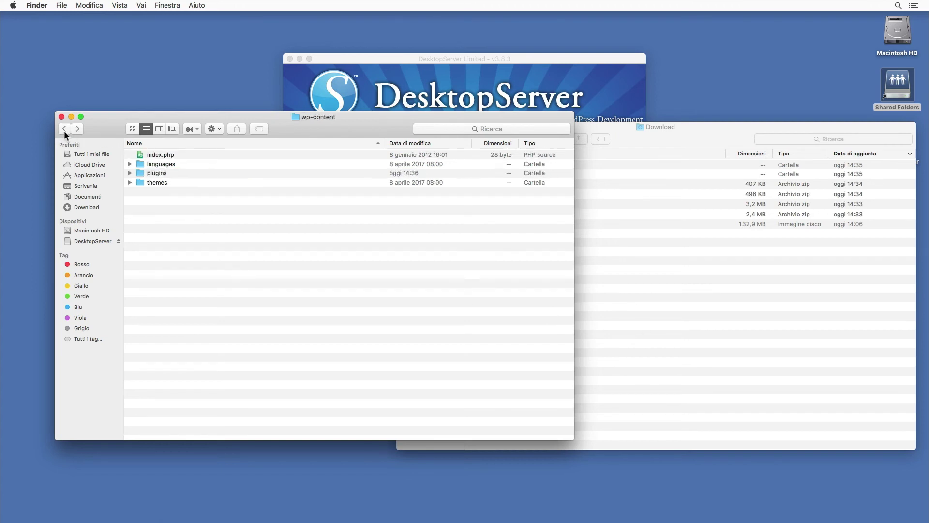
- Move the genesis and genesis-sample folders into the blueprint's themes folder
double_click(157, 182)
key(super+grave)
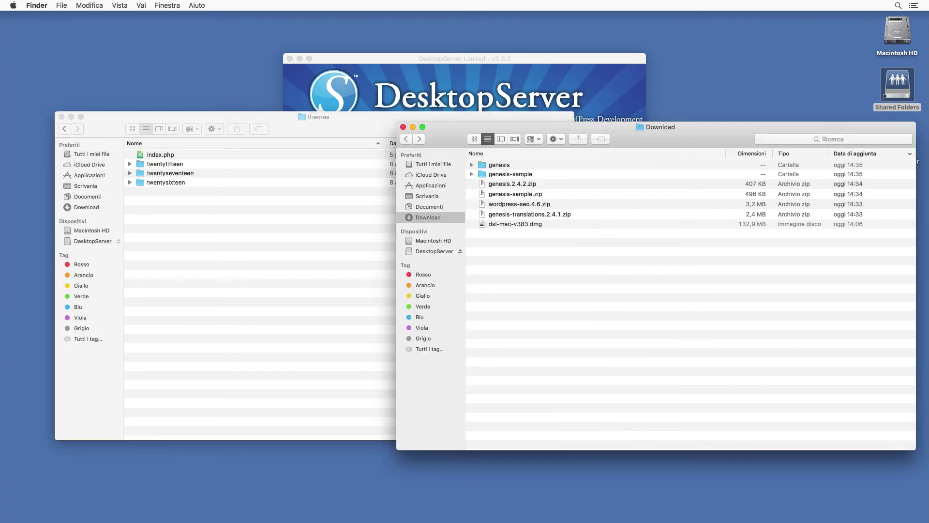
click(495, 175)
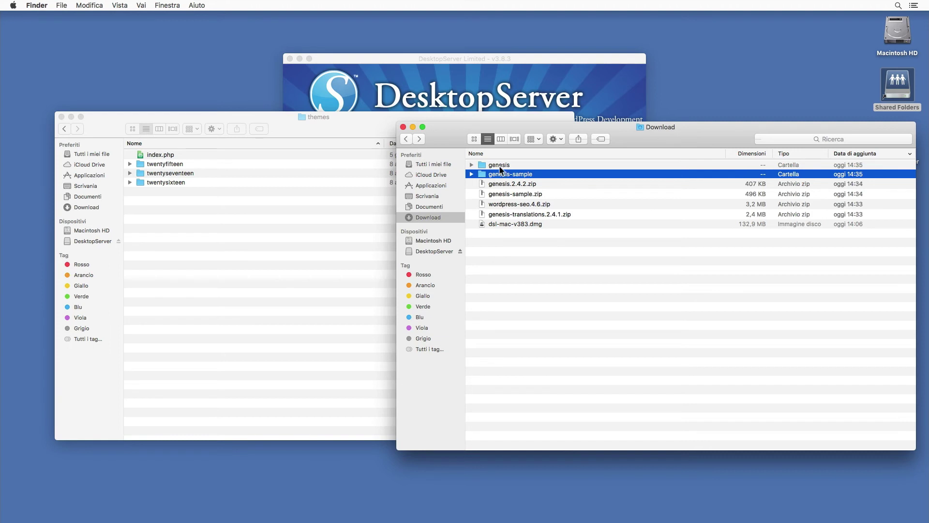
shift+click(501, 167)
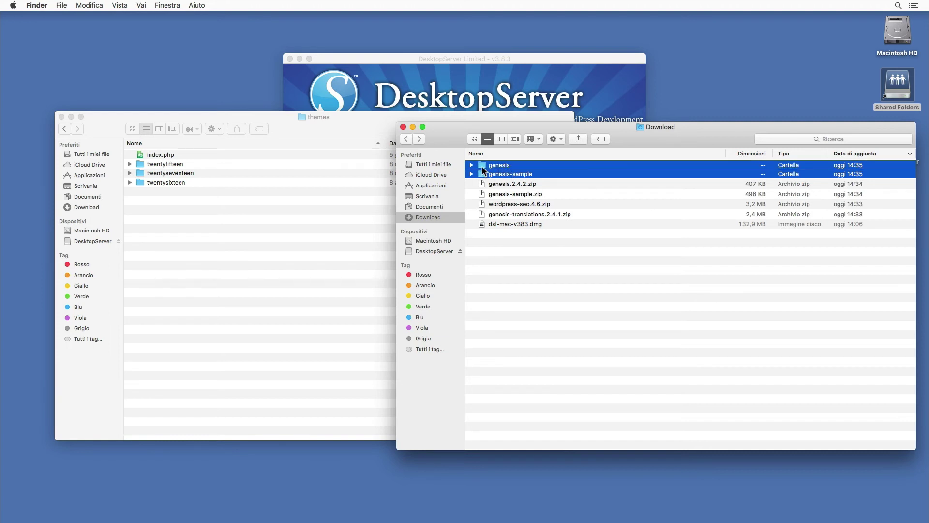
drag(483, 170, 282, 254)
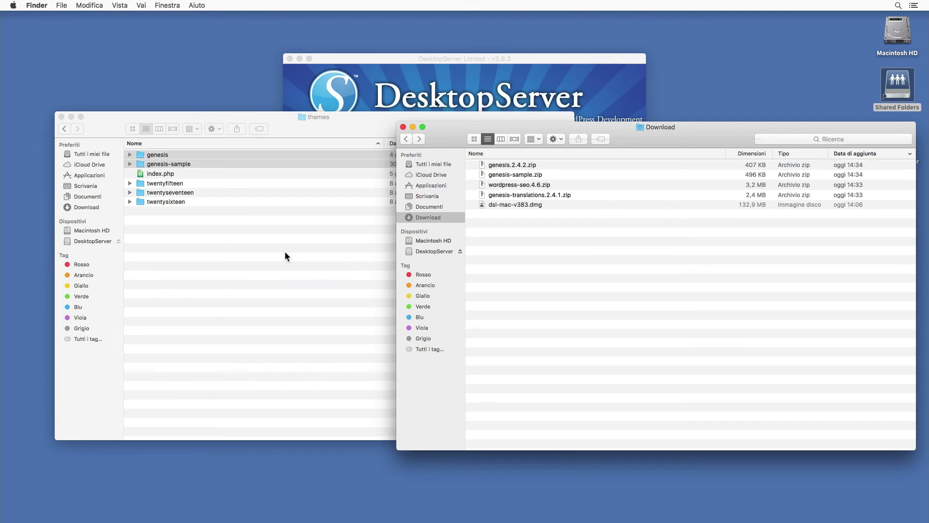
- Trash the twentysixteen and twentyfifteen themes, then go back up to blueprints
click(180, 199)
click(175, 199)
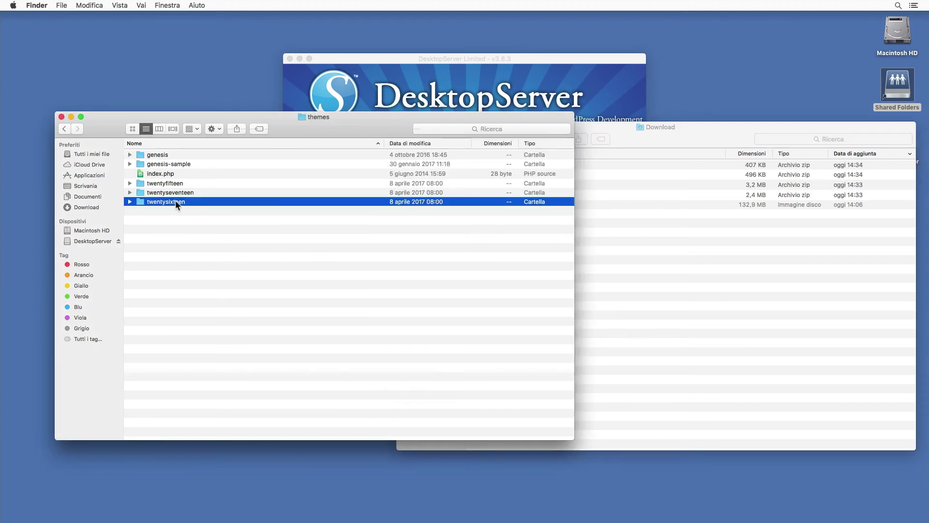
key(super+BackSpace)
click(175, 183)
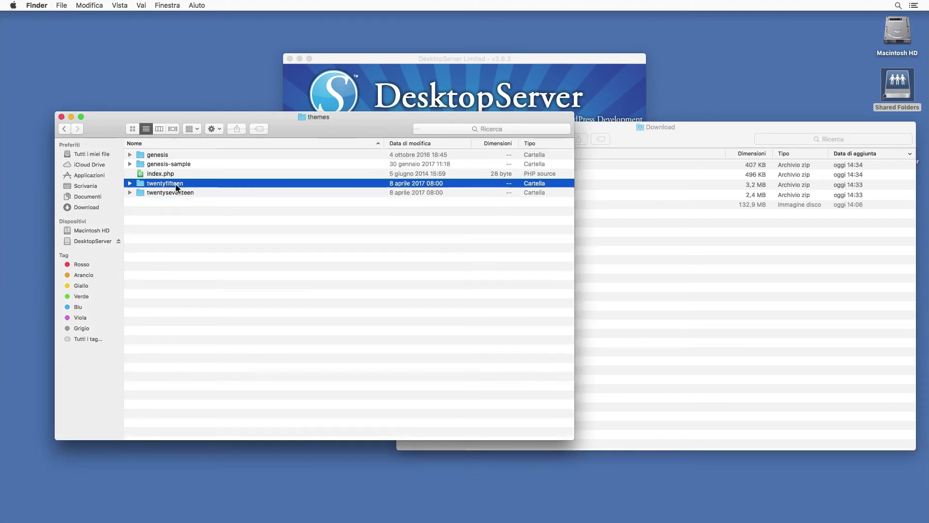
key(super+BackSpace)
click(176, 183)
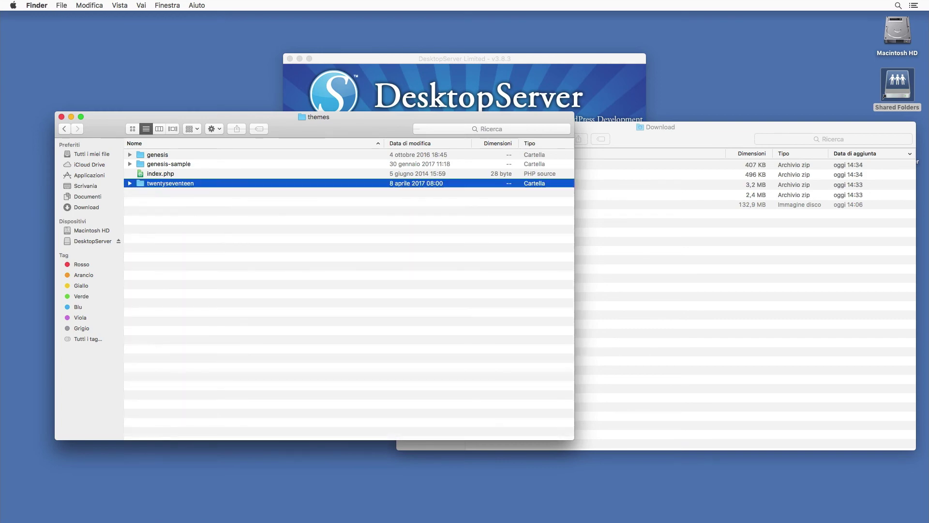
click(338, 269)
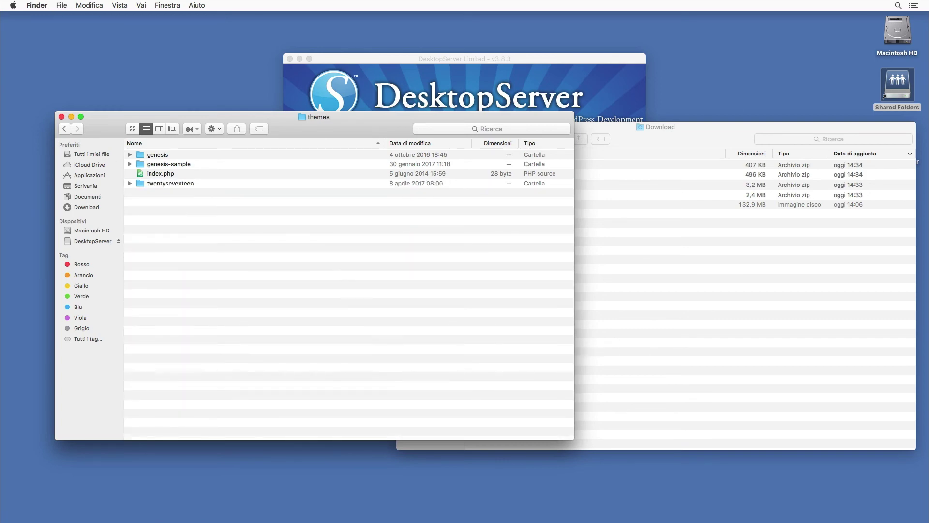
click(68, 132)
click(68, 132)
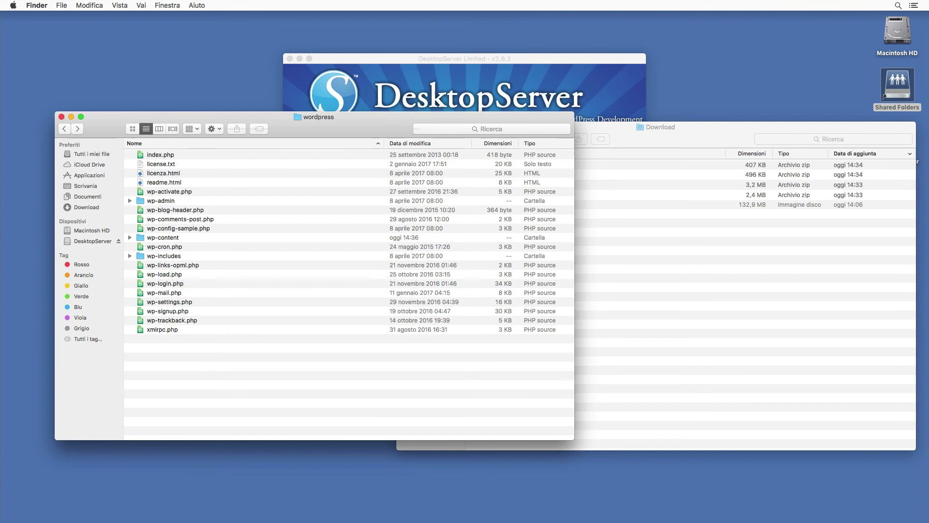
click(68, 132)
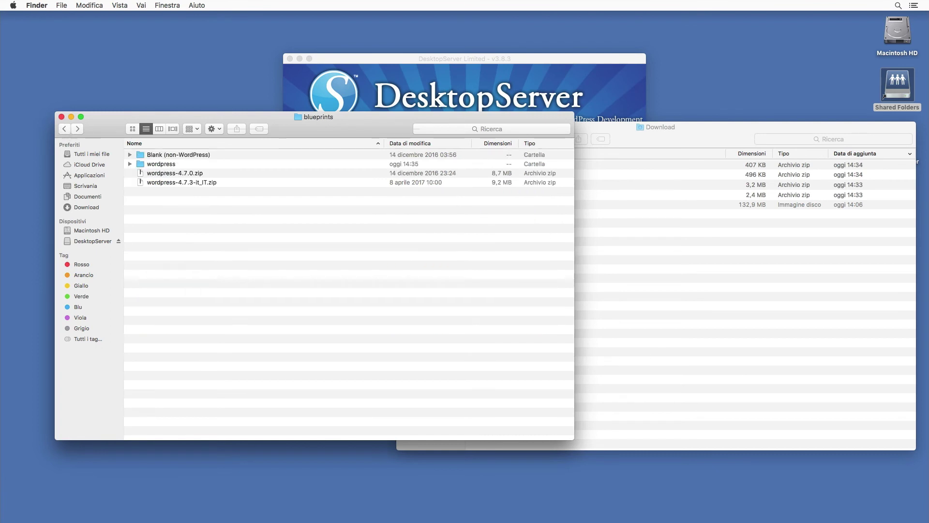
- Trash wordpress-4.7.3-it_IT.zip and compress the wordpress folder into a zip
click(197, 184)
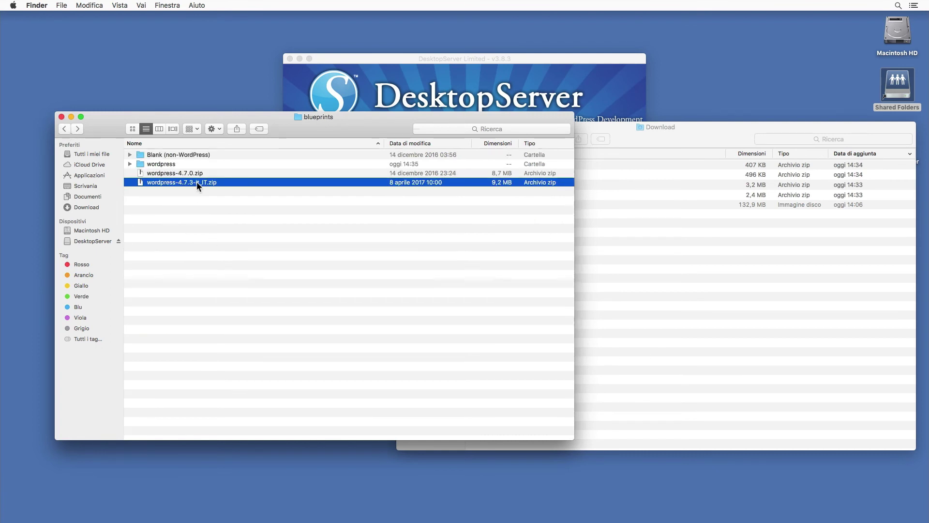
key(super+BackSpace)
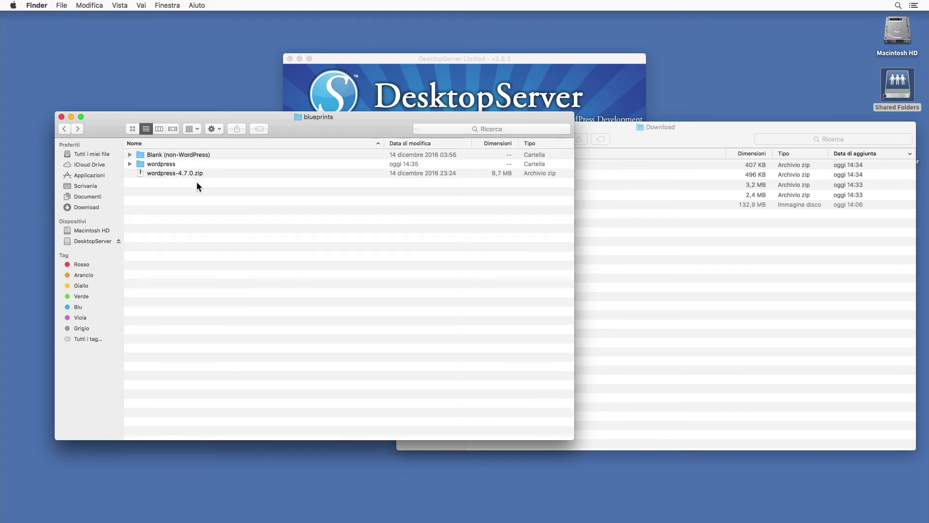
click(167, 165)
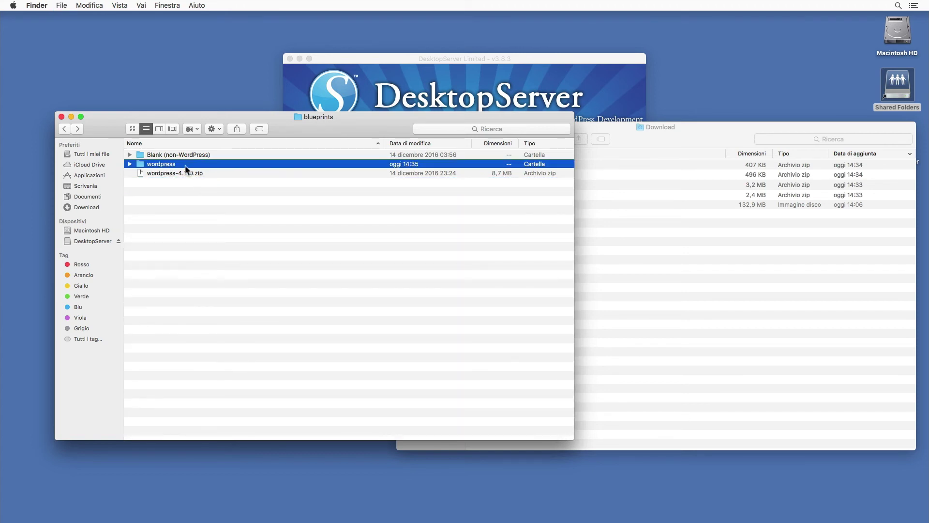
right_click(189, 167)
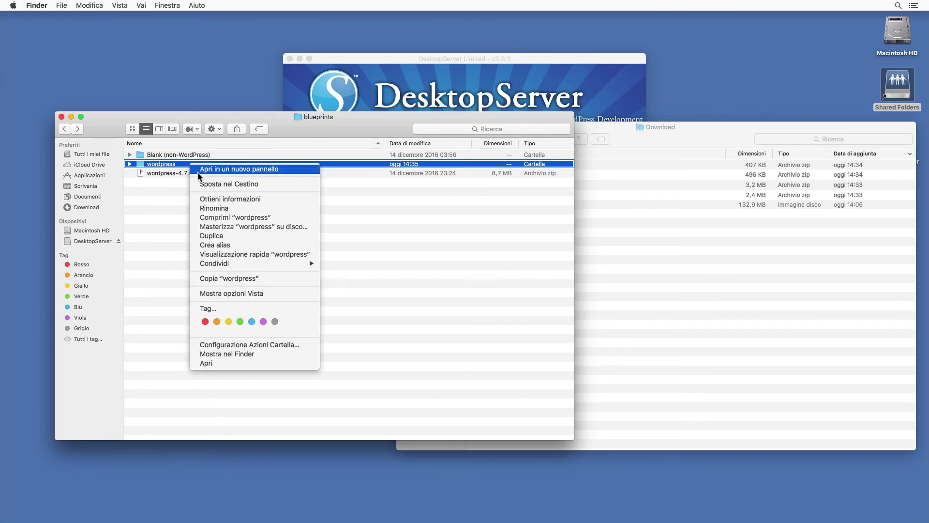
click(239, 218)
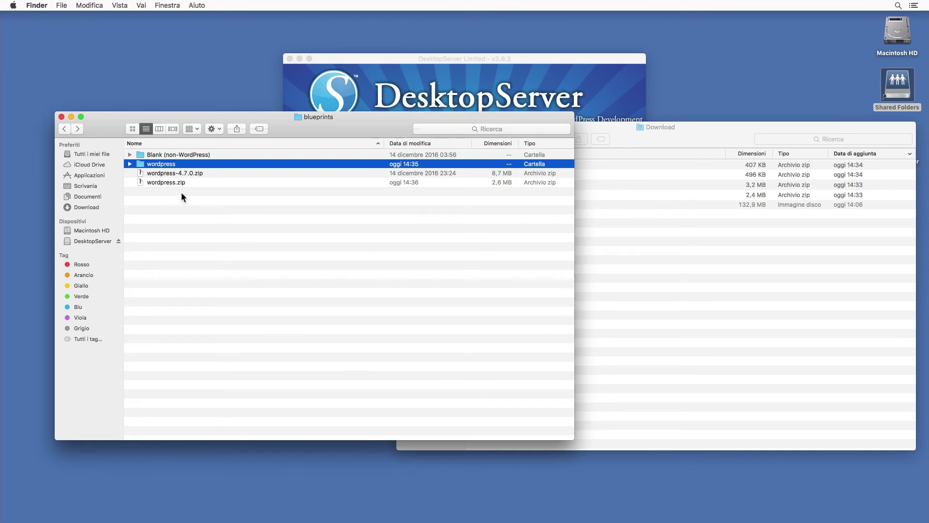
- Rename the new wordpress.zip archive to genesis-base.zip
click(170, 186)
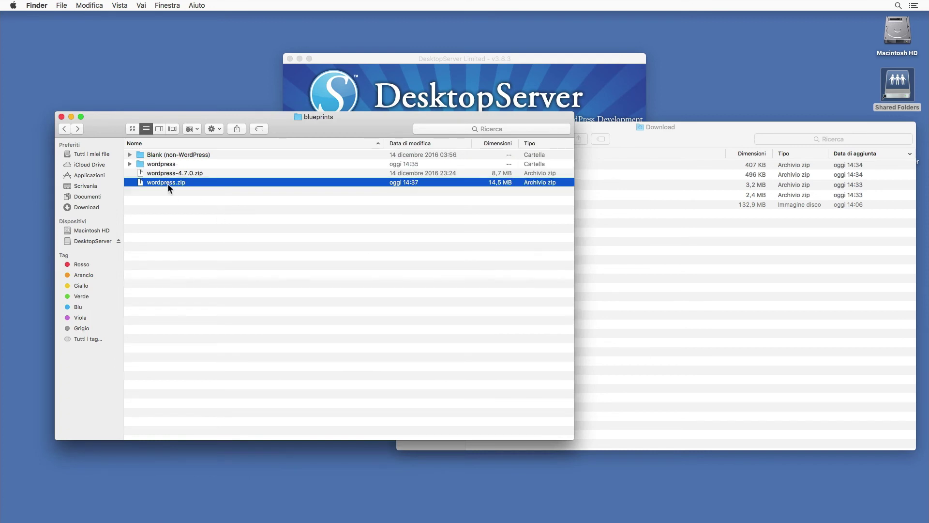
click(169, 186)
text(genesis-base)
key(Return)
- Trash the leftover wordpress folder from blueprints
click(161, 173)
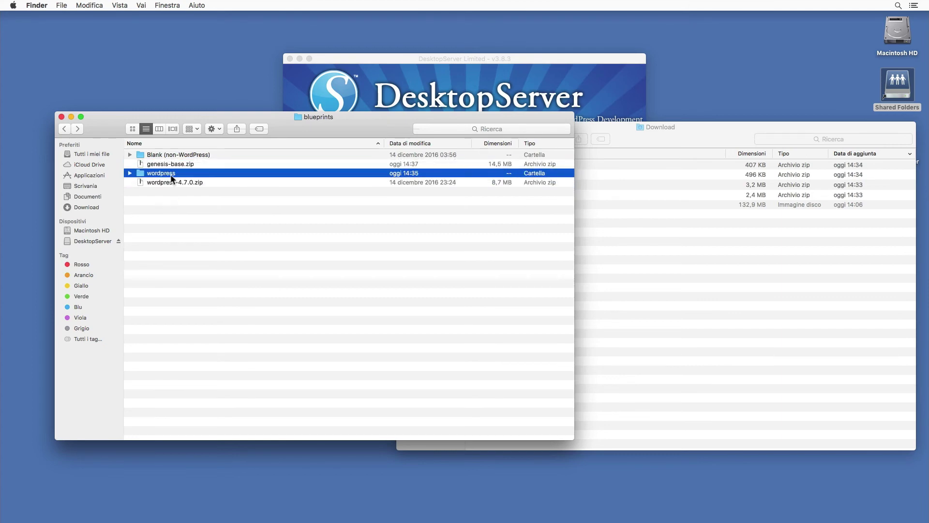
key(super+BackSpace)
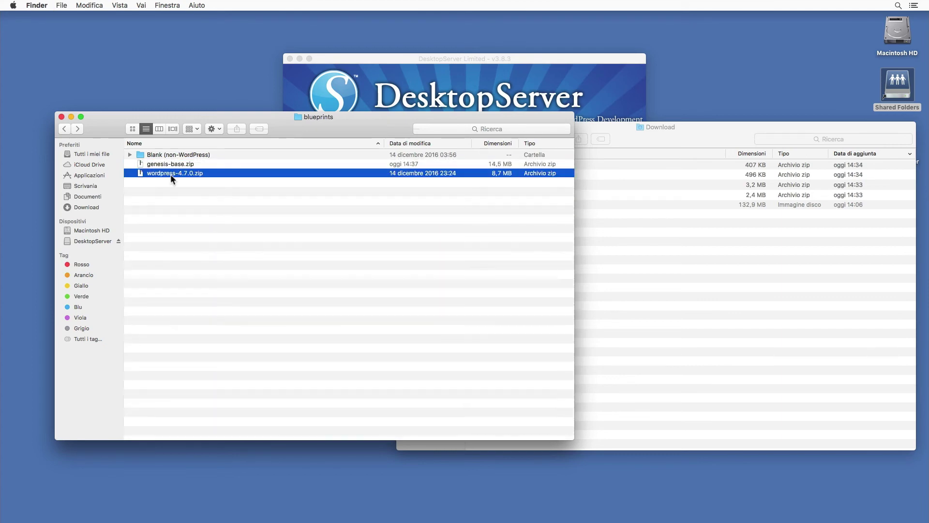
click(178, 194)
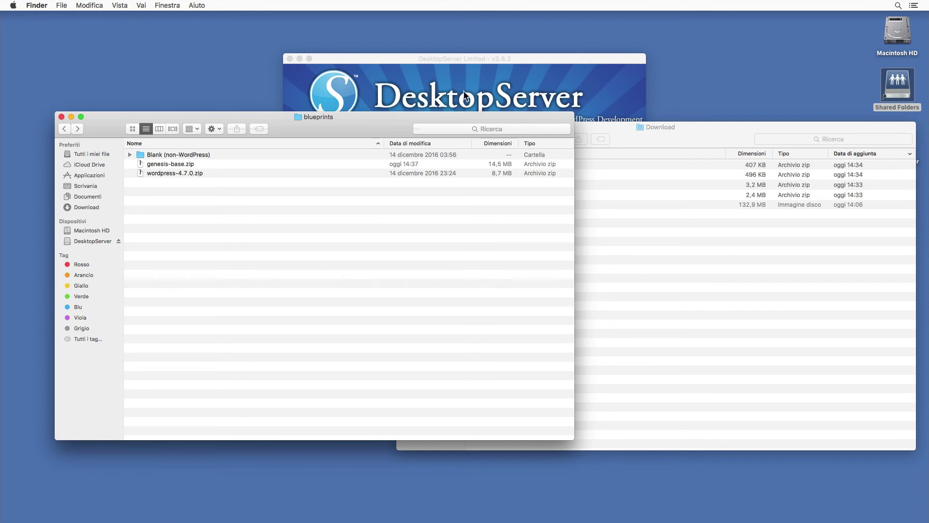
key(super+Tab)
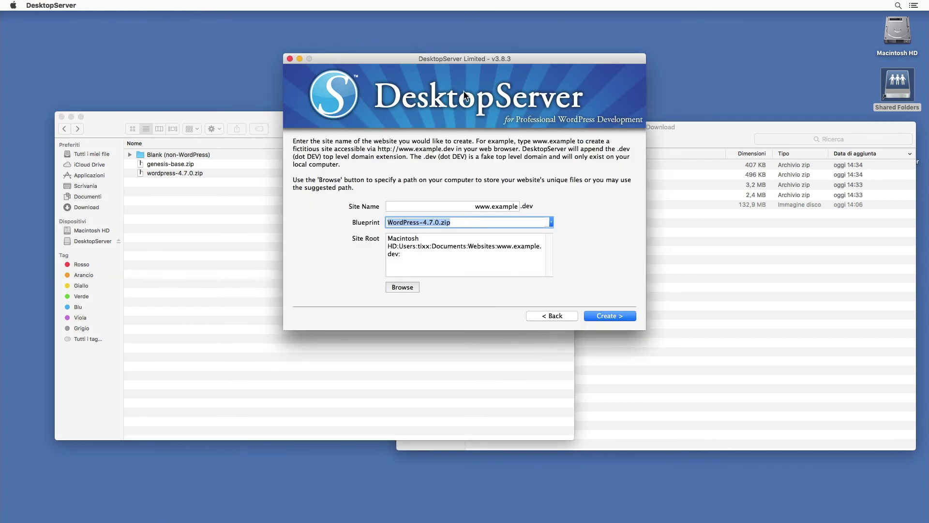
- Check the Blueprint list, still only WordPress-4.7.0.zip and Blank, then go back
click(550, 223)
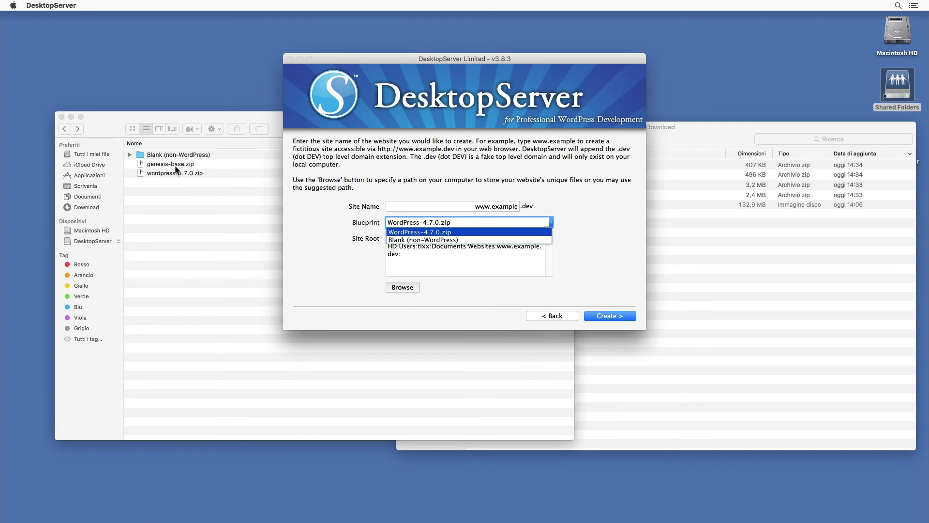
key(Return)
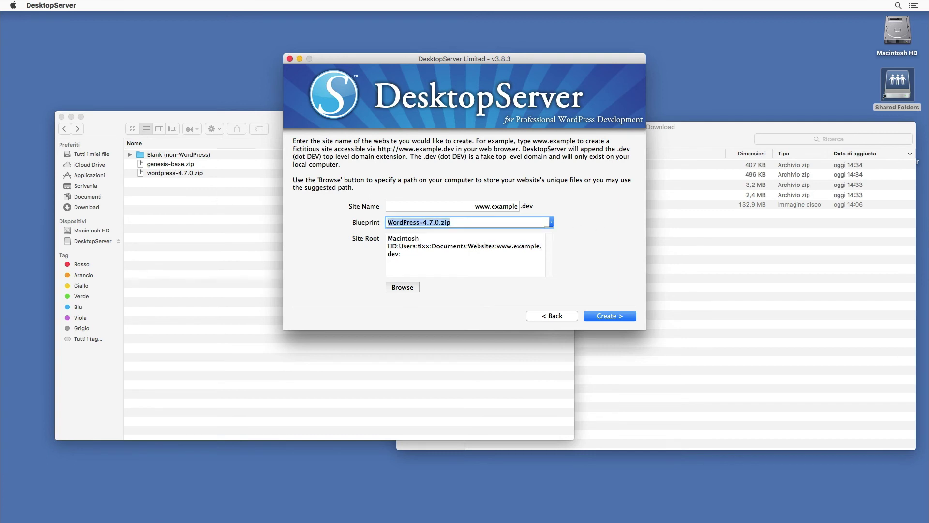
click(556, 317)
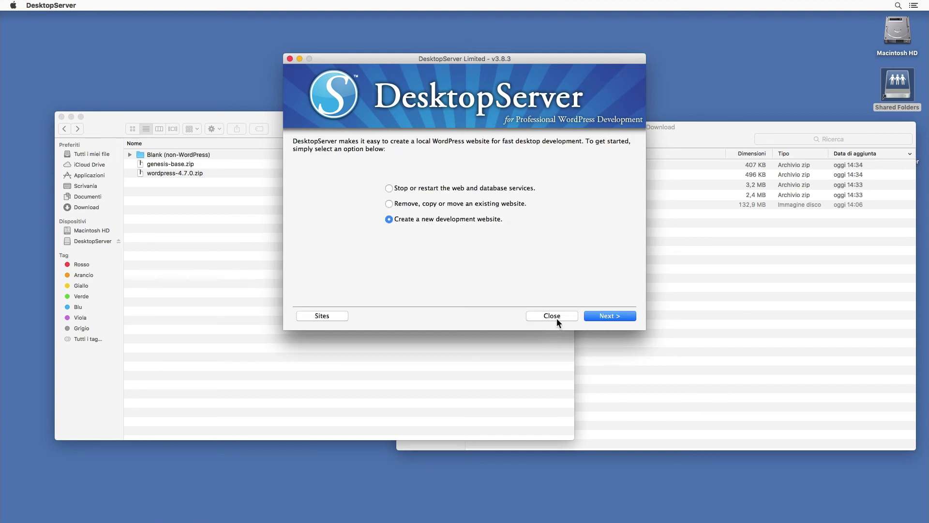
- Restart DesktopServer's web and database services, then return to the main options
click(515, 188)
click(629, 317)
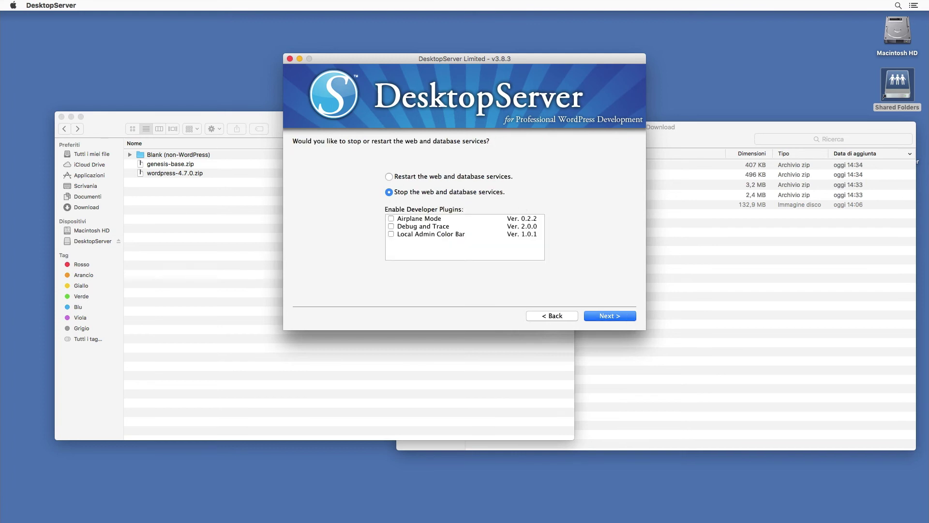
click(388, 177)
click(614, 313)
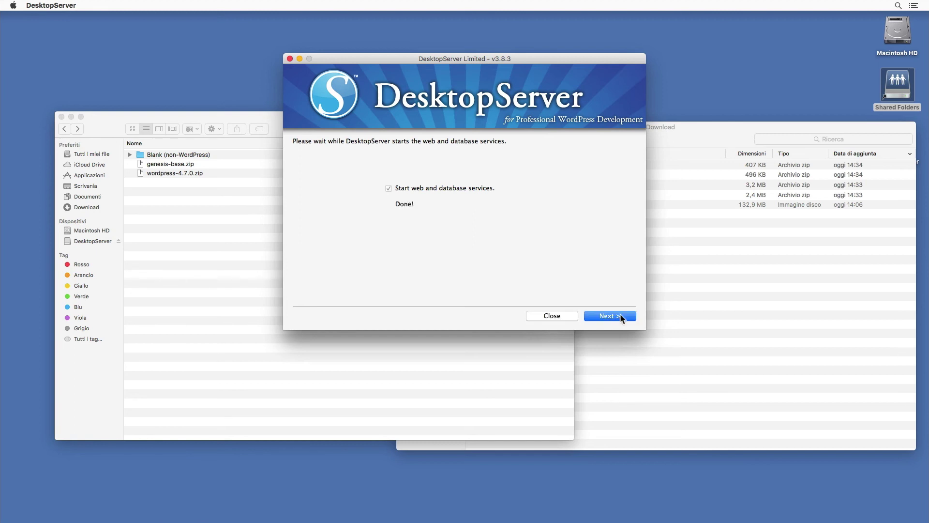
click(623, 319)
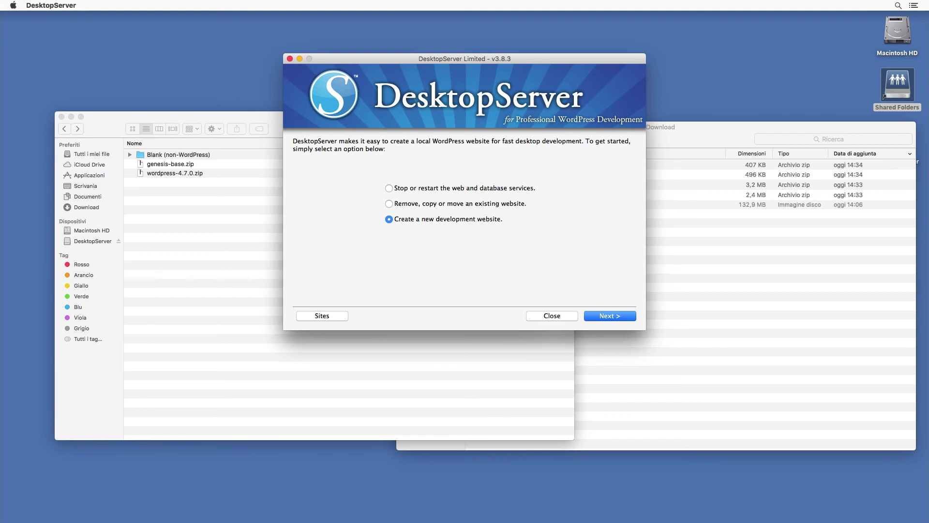
click(627, 319)
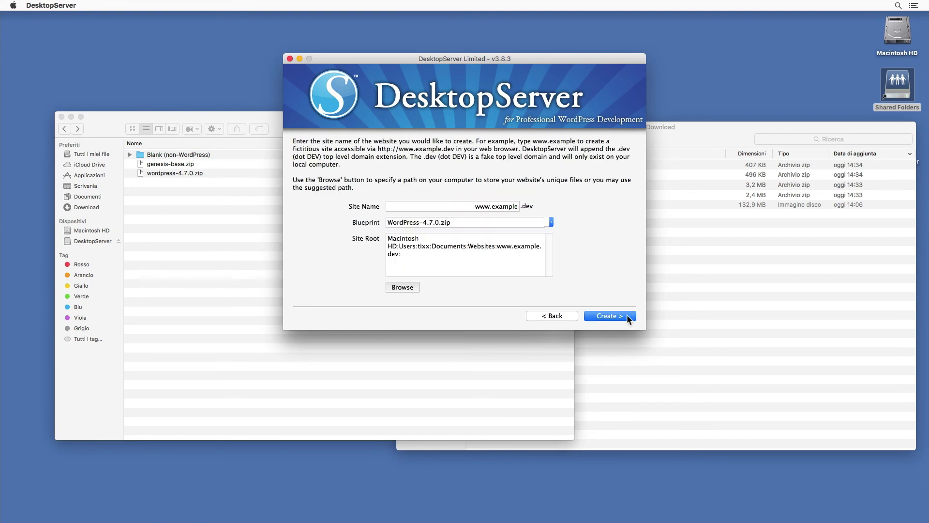
click(551, 222)
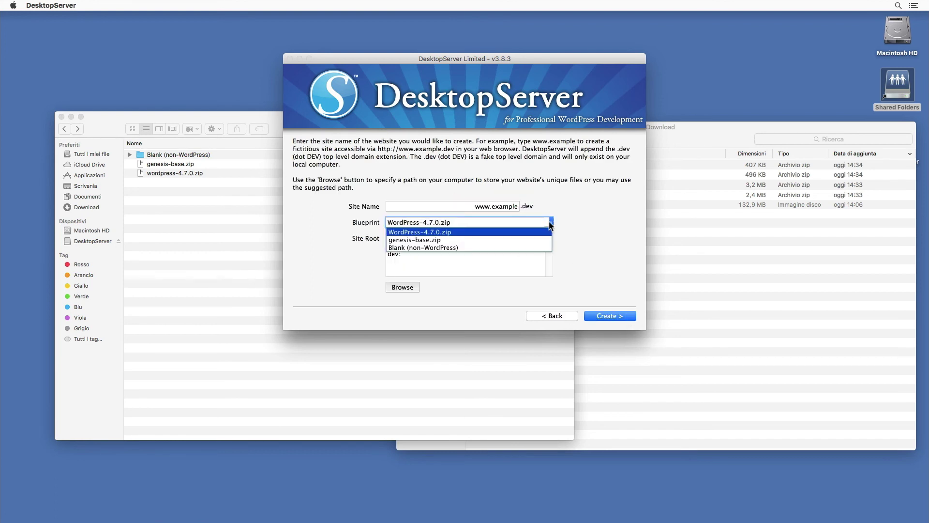
click(428, 239)
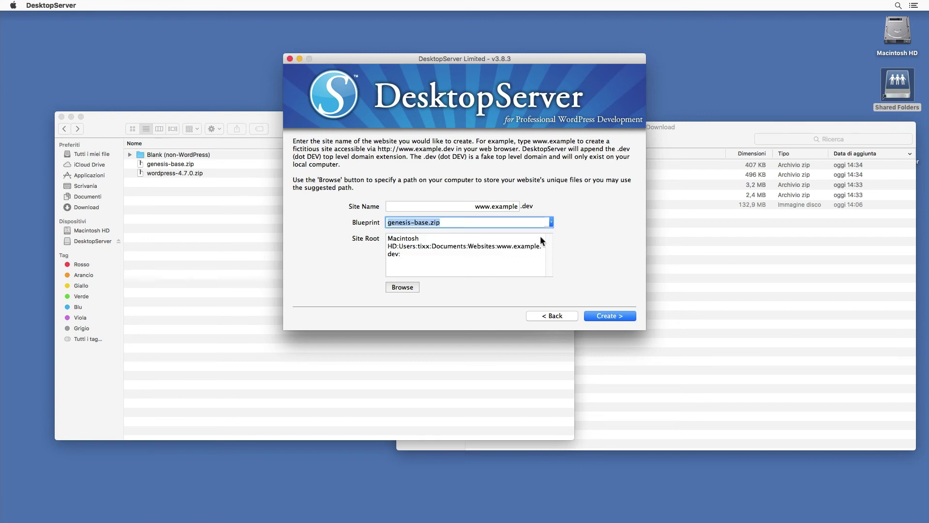
click(501, 207)
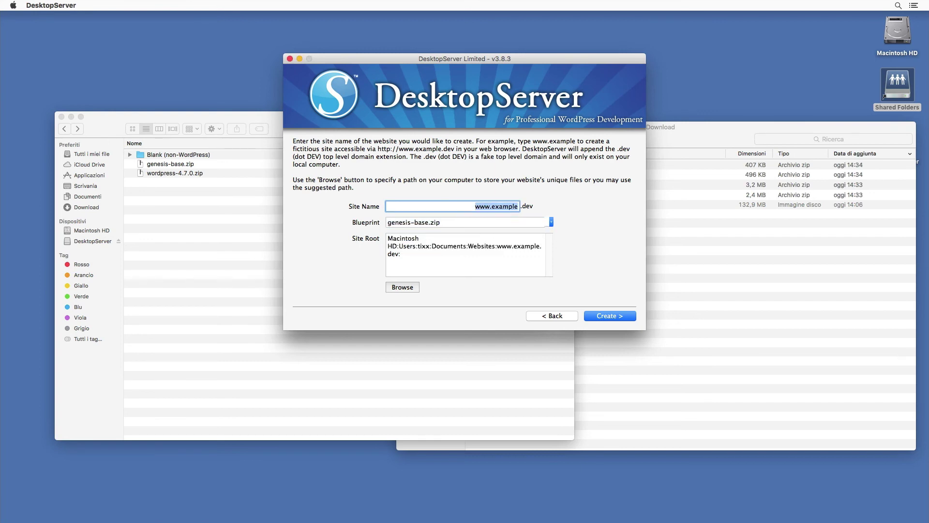
click(502, 207)
double_click(502, 207)
text(ge)
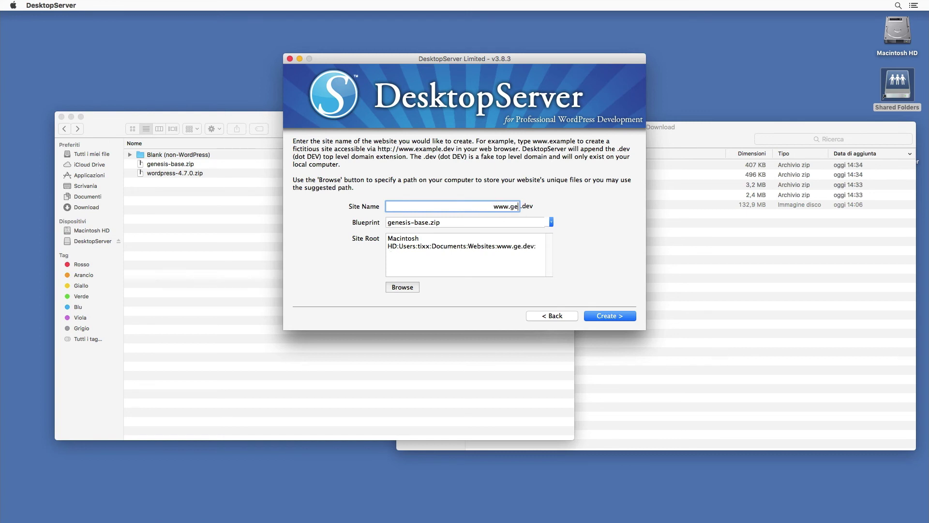
text(nesis)
click(617, 319)
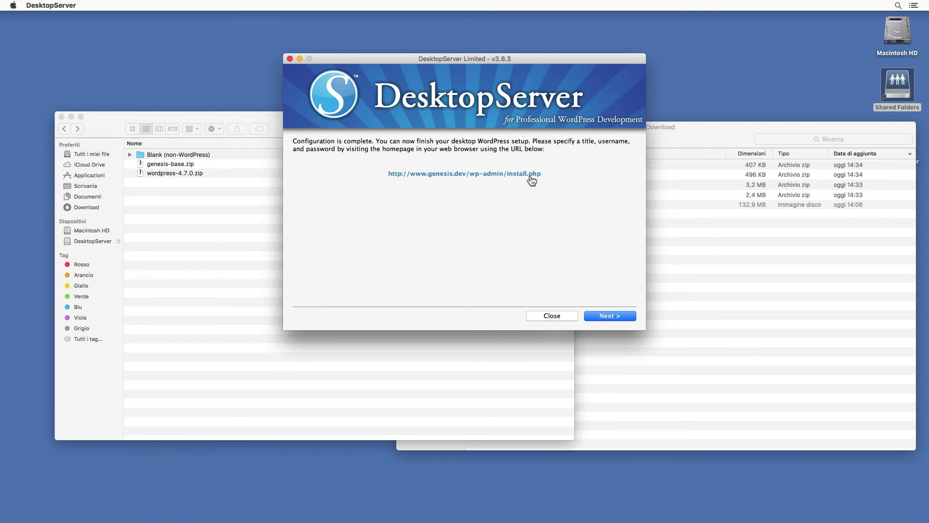
- Enter site title 'Prova sito Genesis', an admin username and a password
click(529, 176)
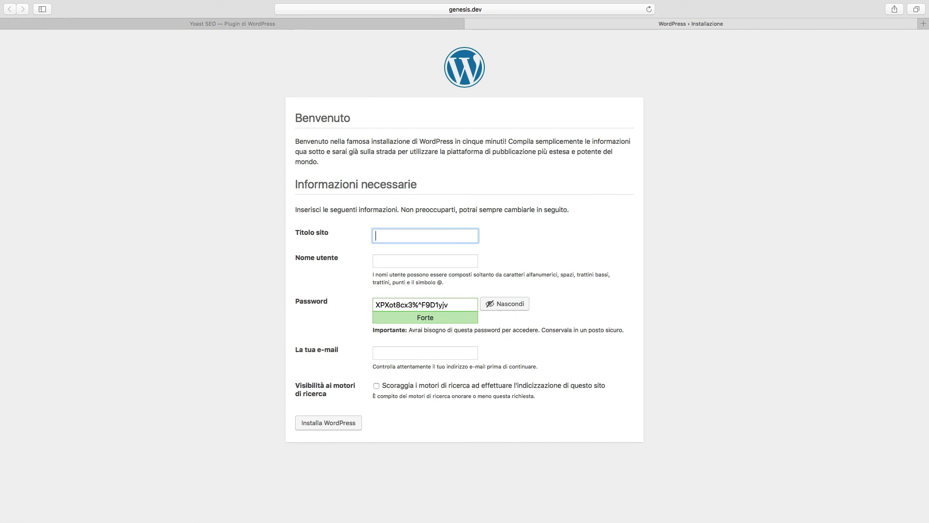
text(Prova sito Genesis)
key(Tab)
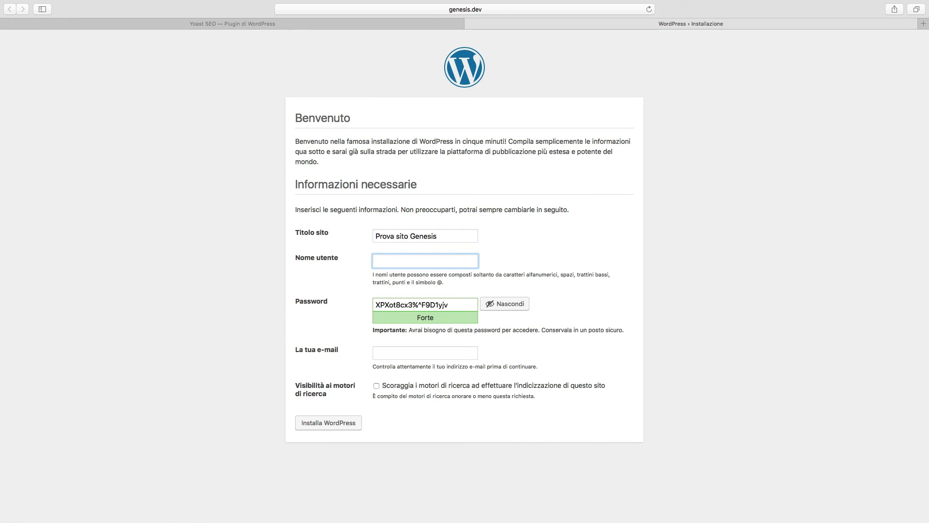
text(mario)
key(Tab)
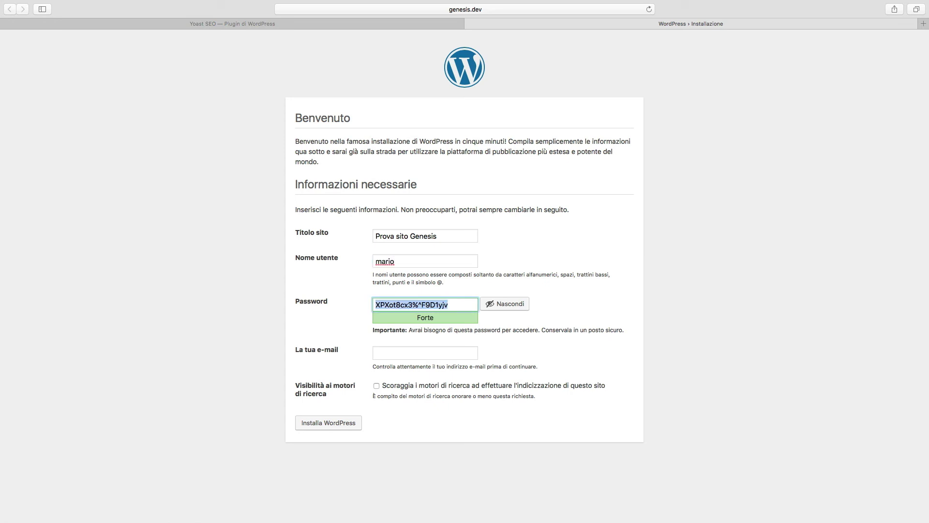
text(pasword)
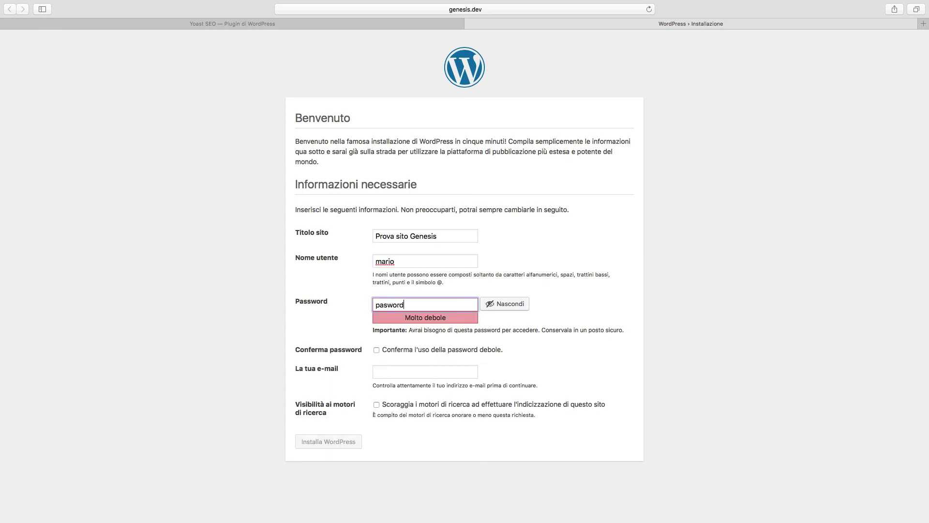
key(Tab)
key(shift+Tab)
text(password)
key(Tab)
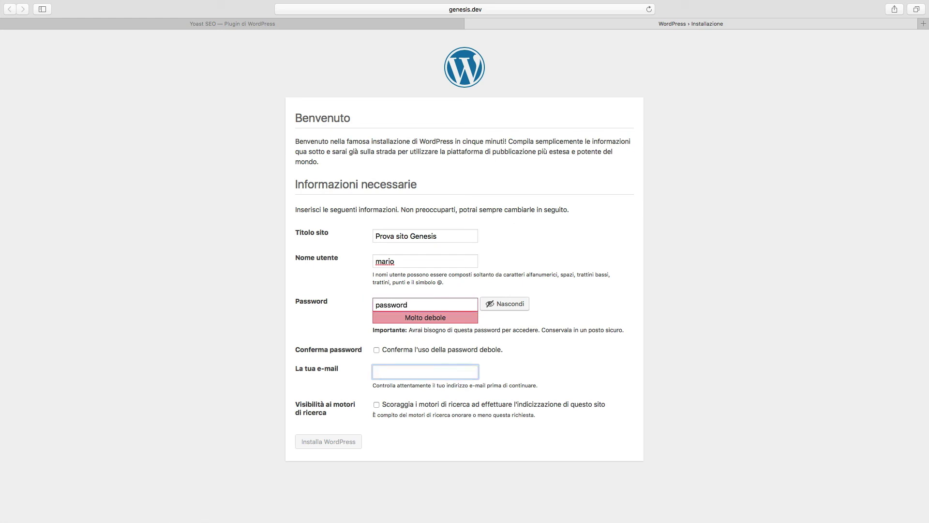
- Confirm the weak password, fill in the admin e-mail, and install WordPress
click(452, 349)
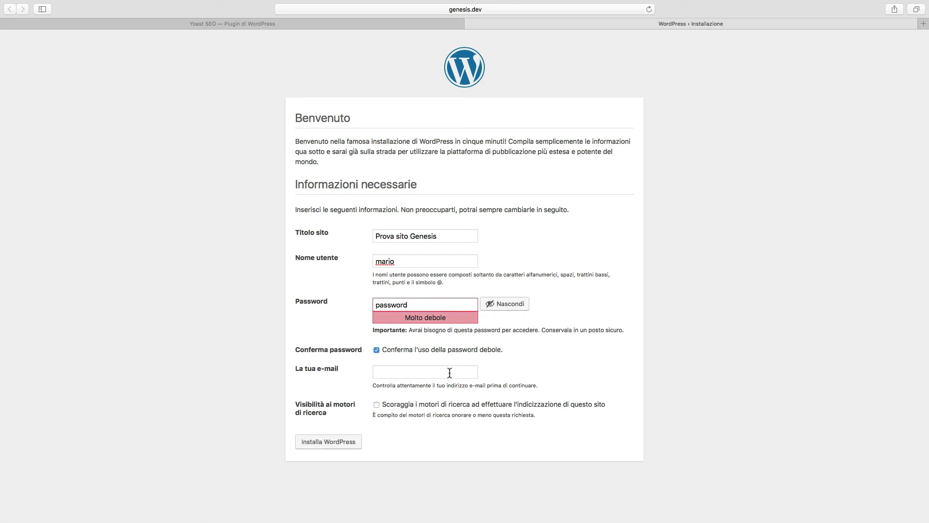
click(449, 372)
text(mario)
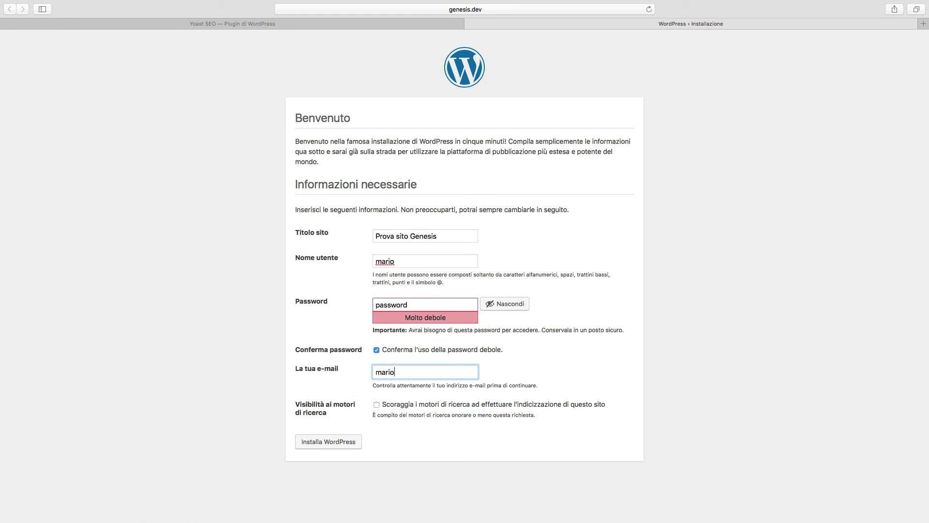
text(@local.dev)
click(338, 448)
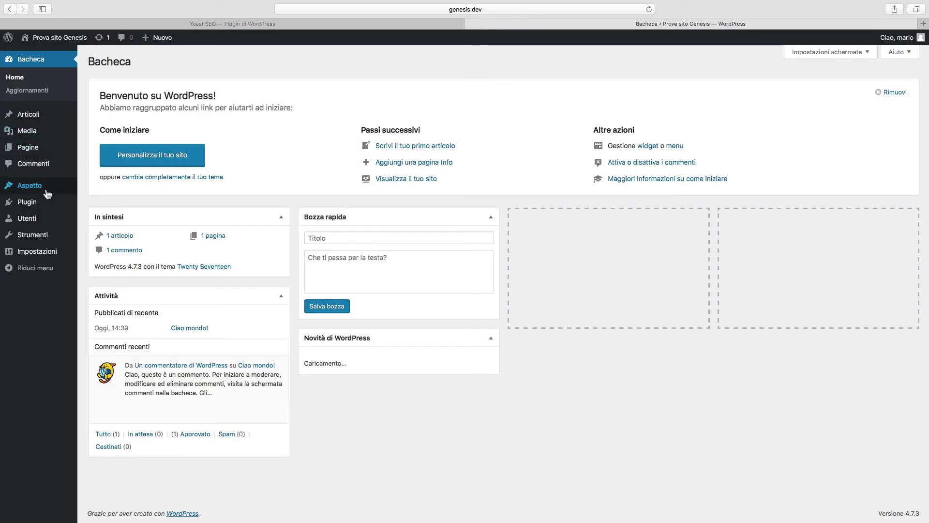
- Activate the Genesis Sample theme under Aspetto > Temi
mouse_move(47, 194)
click(88, 189)
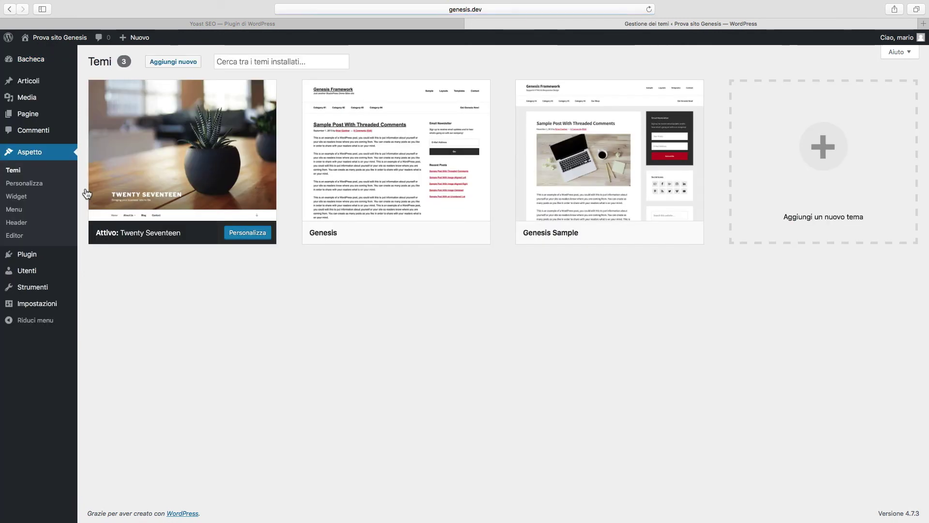
mouse_move(338, 219)
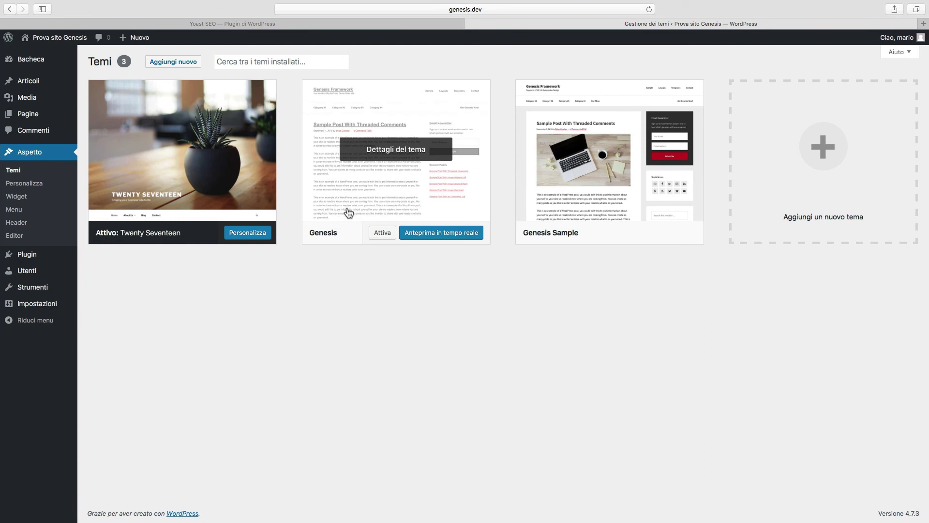
mouse_move(542, 217)
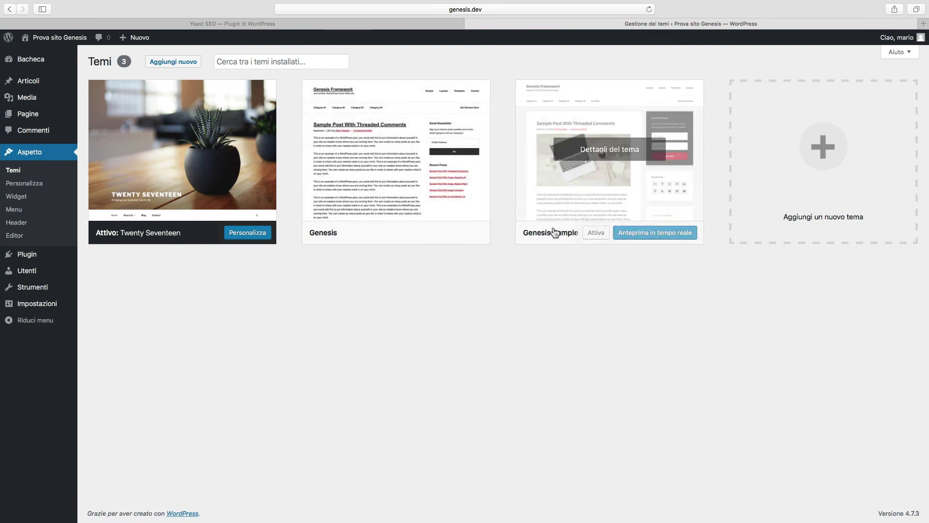
click(590, 235)
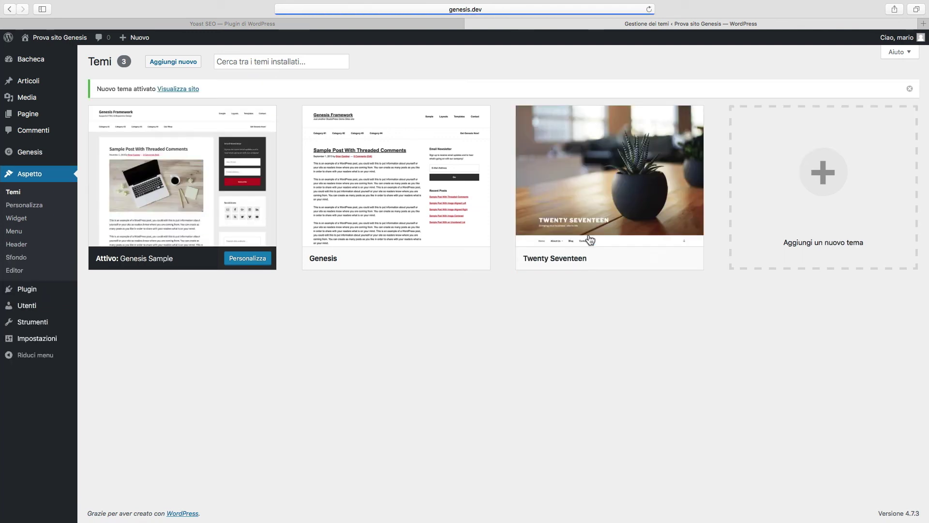
- Bulk-activate the Genesis Translations and Yoast SEO plugins
mouse_move(31, 296)
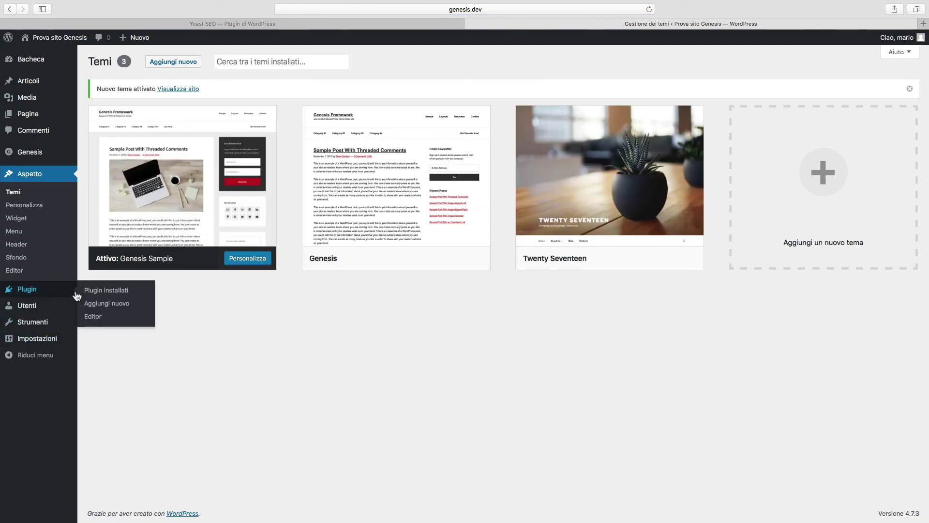
click(89, 293)
click(99, 208)
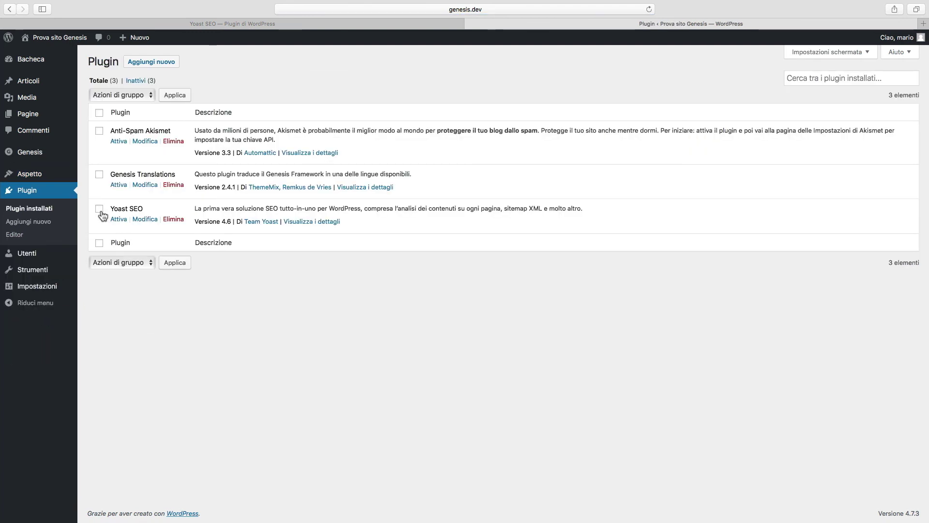
click(99, 176)
click(121, 262)
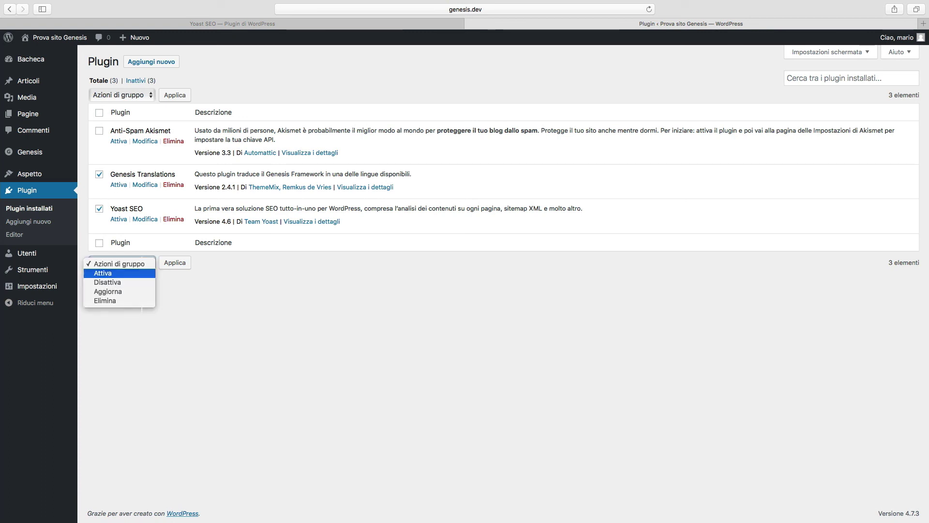
click(102, 272)
click(166, 267)
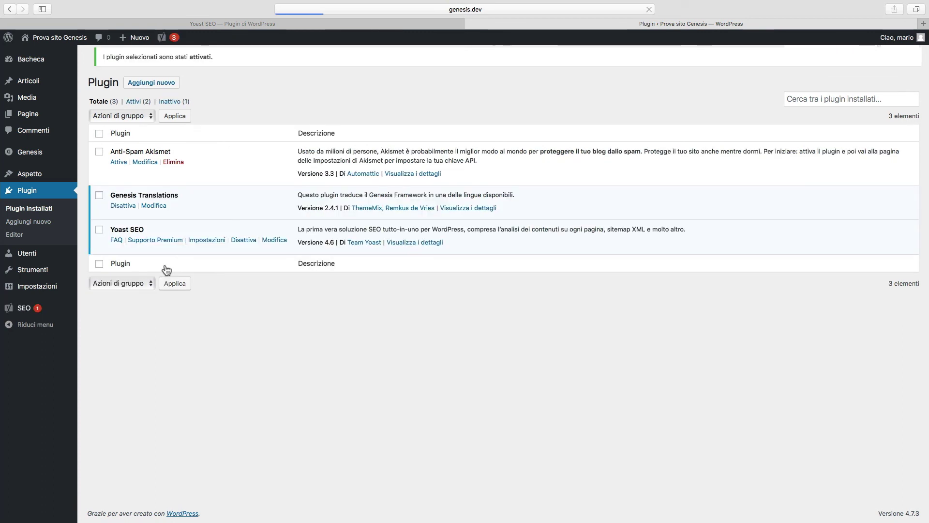
- View the Prova sito Genesis front page via 'Visita il sito' and scroll down it
mouse_move(58, 37)
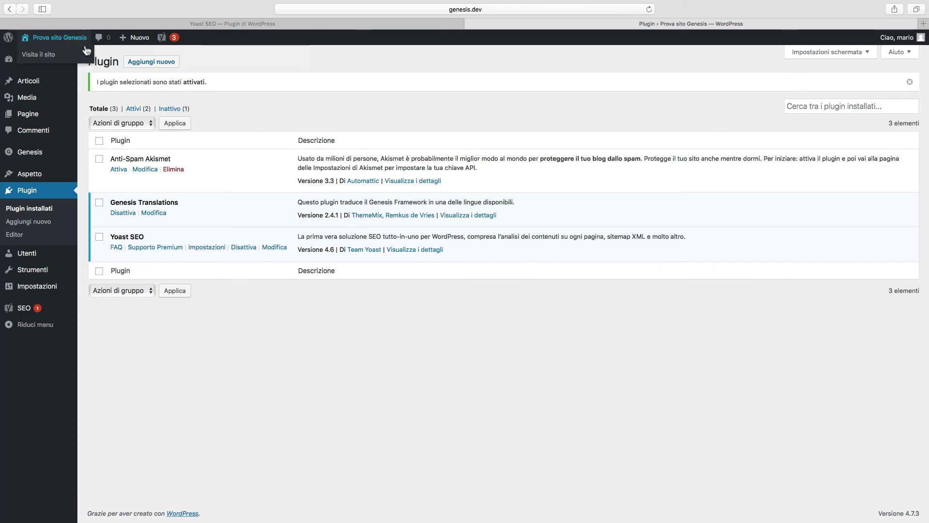
click(52, 56)
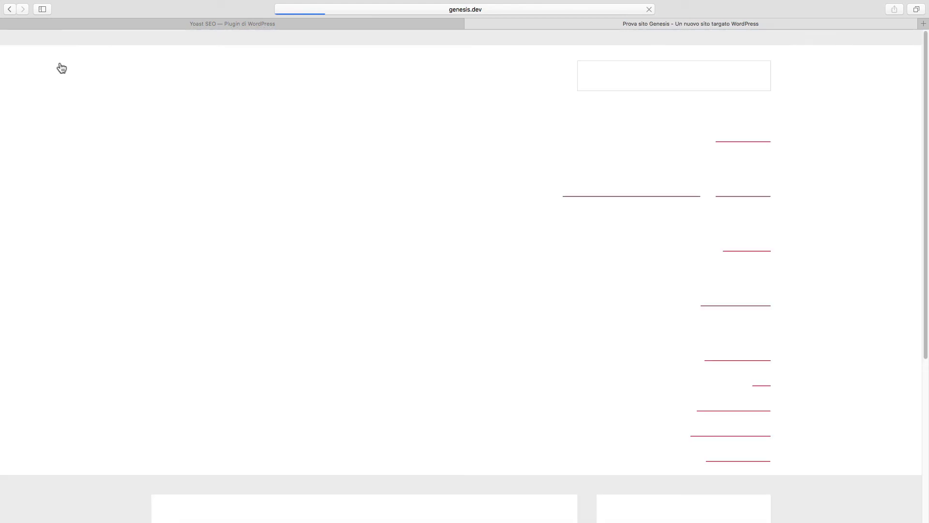
scroll(396, 250, down, 5)
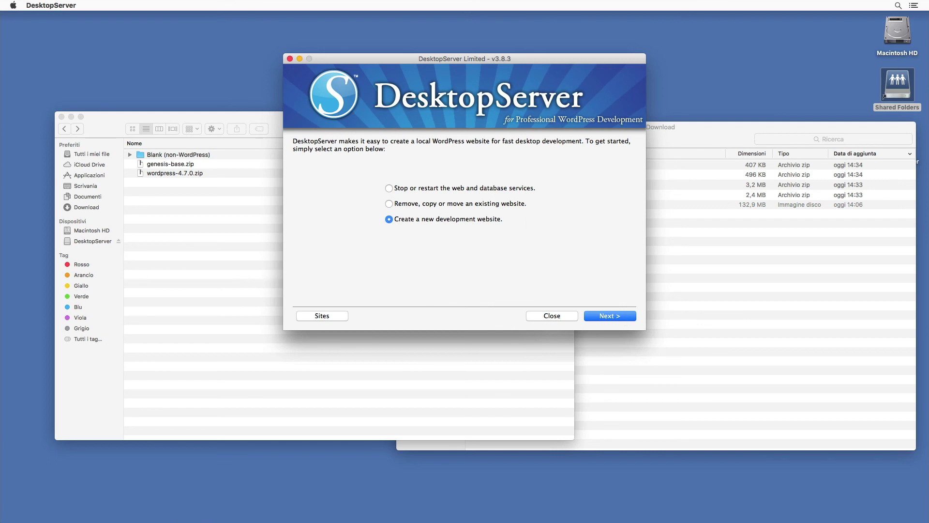
- Restart DesktopServer's web and database services
click(493, 188)
click(624, 317)
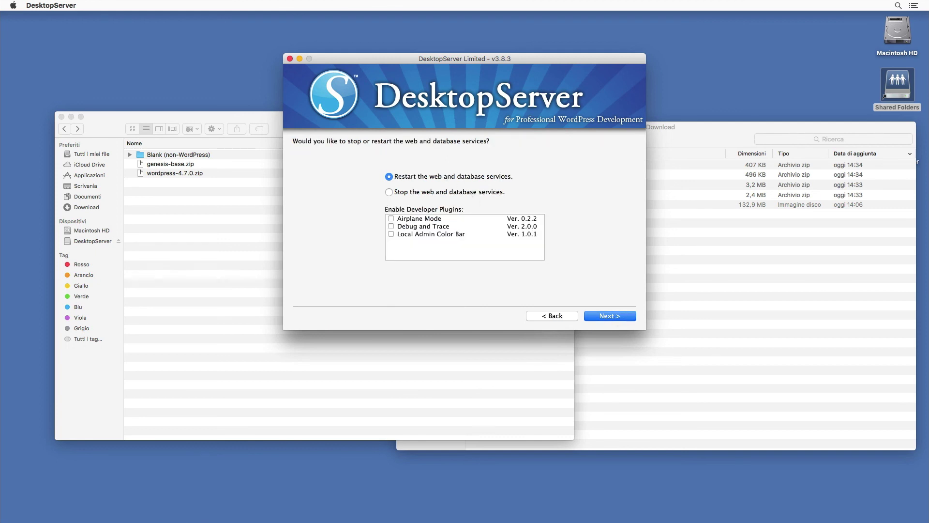
click(622, 317)
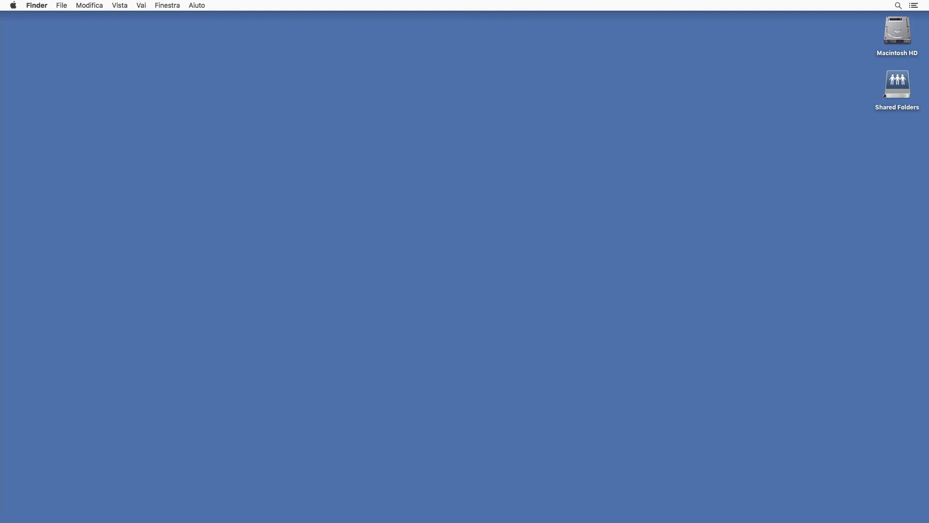
- Mount the dsl-mac-v383.dmg disk image from the Download folder on Macintosh HD
double_click(896, 39)
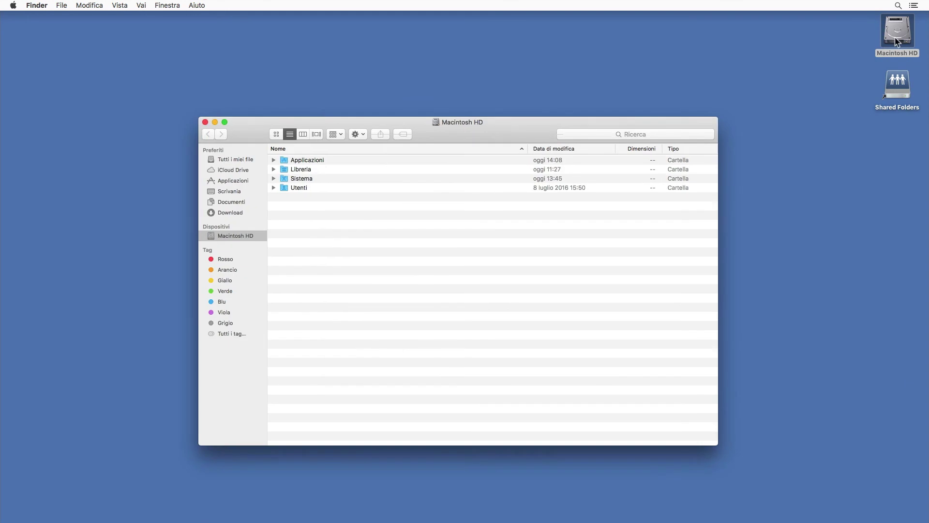
click(234, 215)
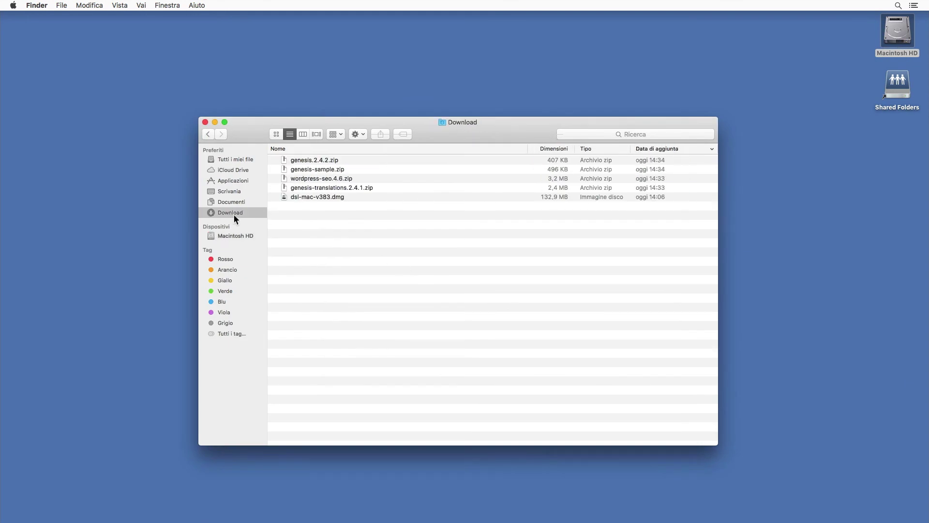
click(317, 199)
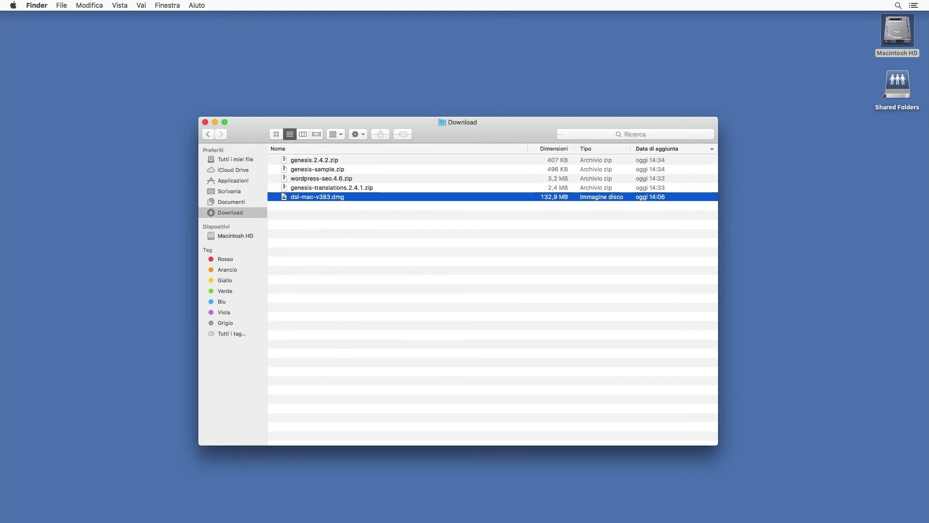
double_click(355, 200)
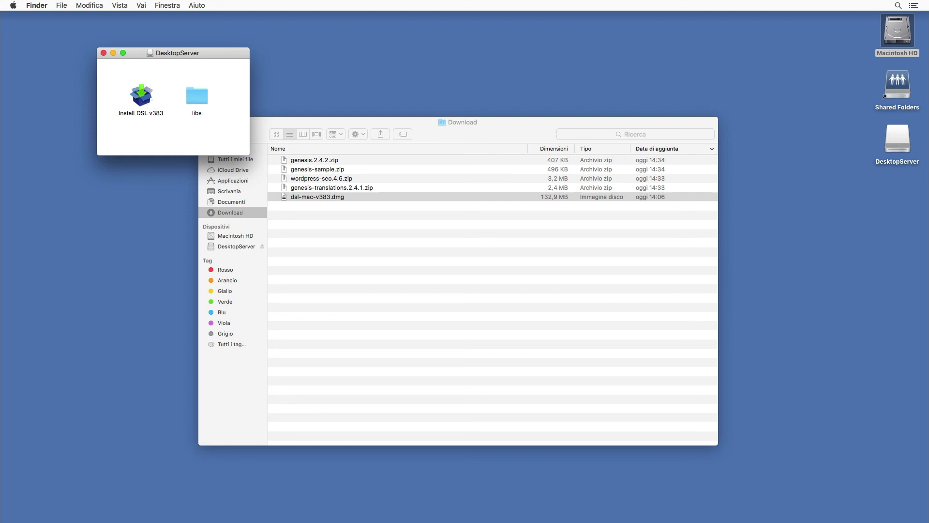
- Launch Install DSL v383, authorize with the administrator password, and accept the licence
double_click(143, 100)
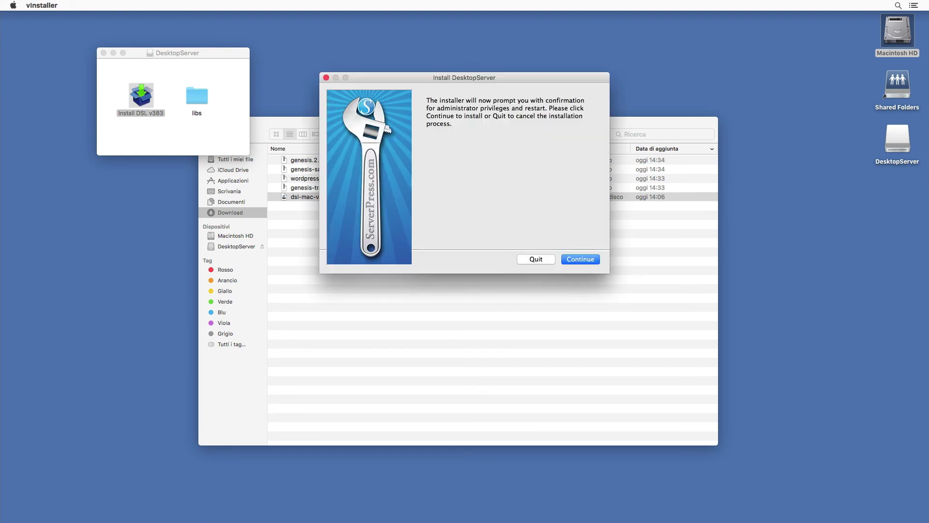
click(593, 260)
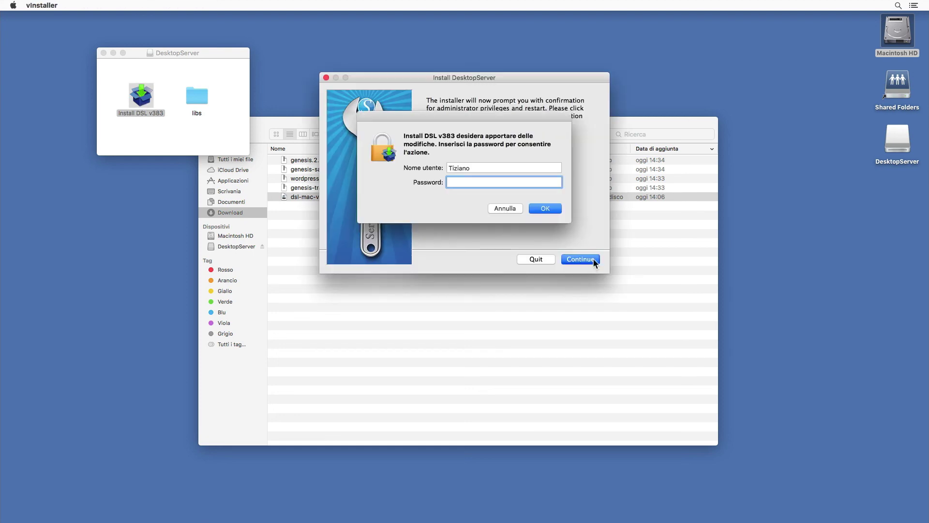
text(******)
key(Return)
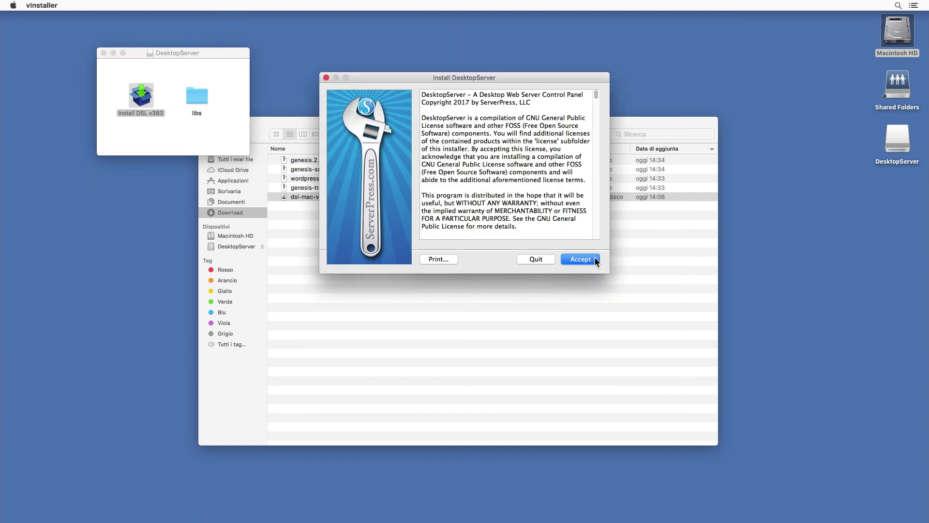
click(595, 259)
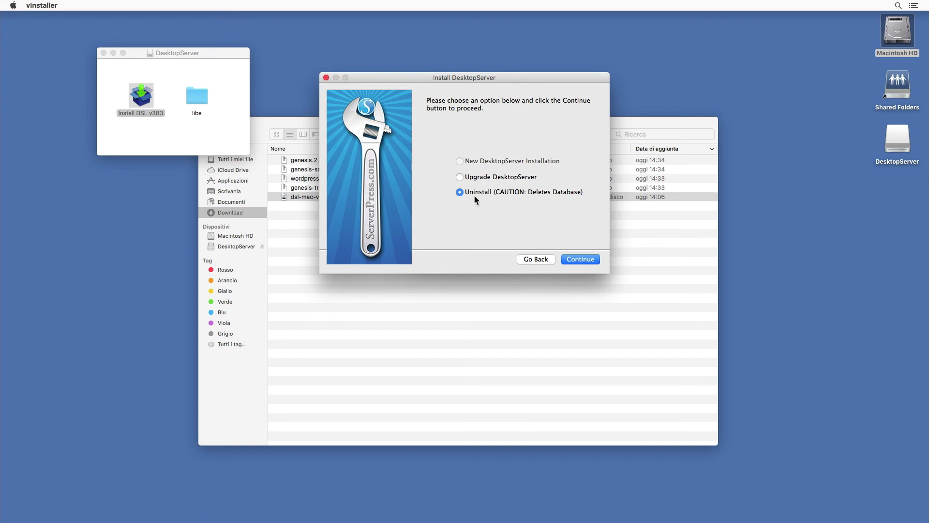
- Uninstall DesktopServer, finish the installer, and close the DesktopServer disk window
click(584, 259)
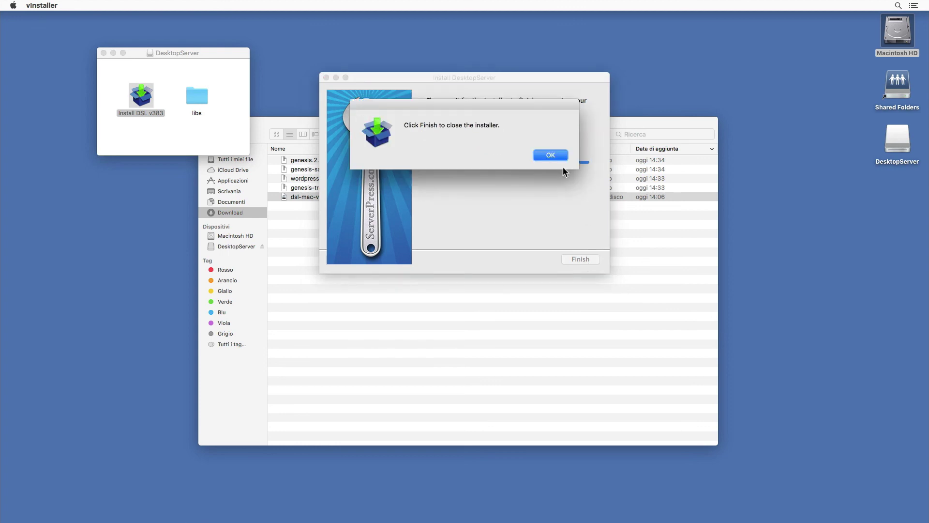
click(553, 155)
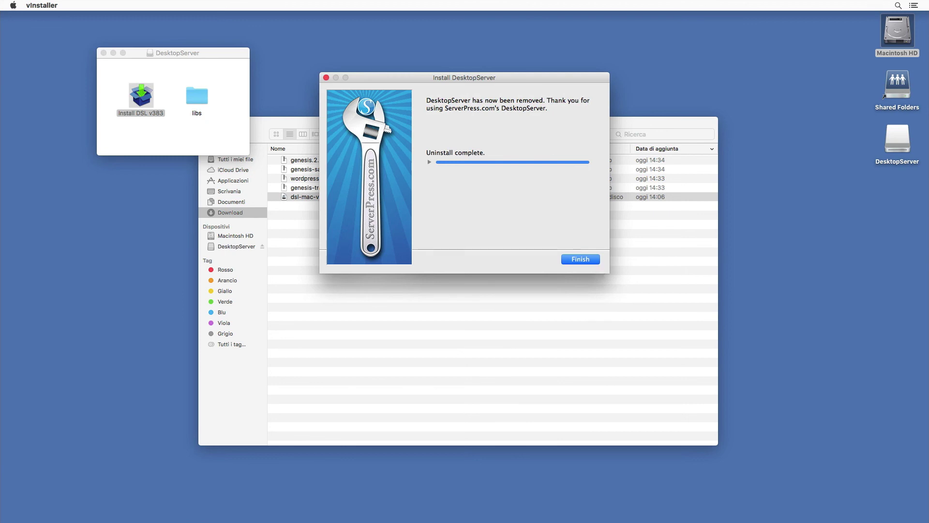
click(597, 261)
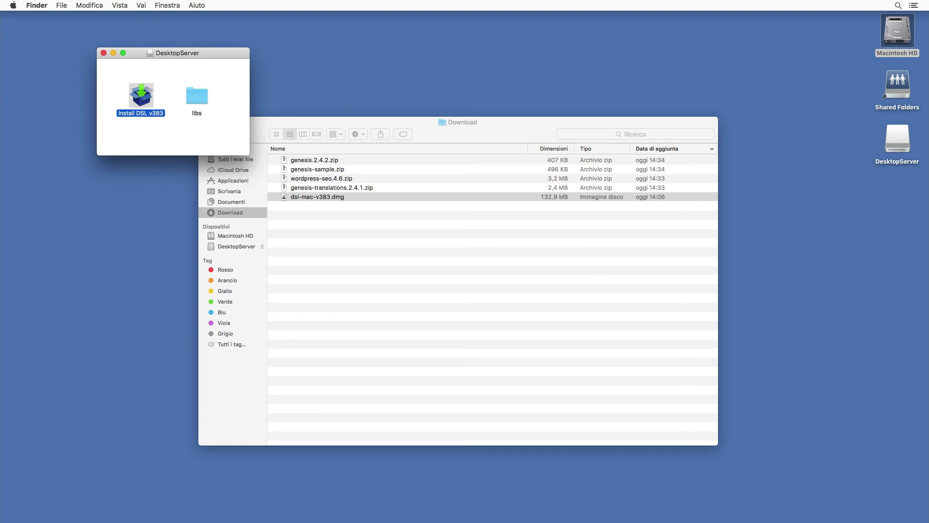
click(103, 53)
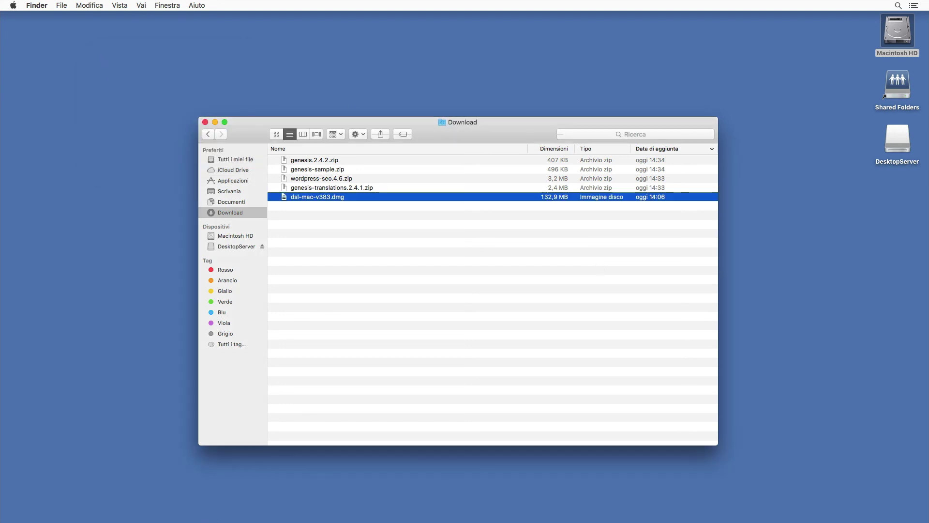